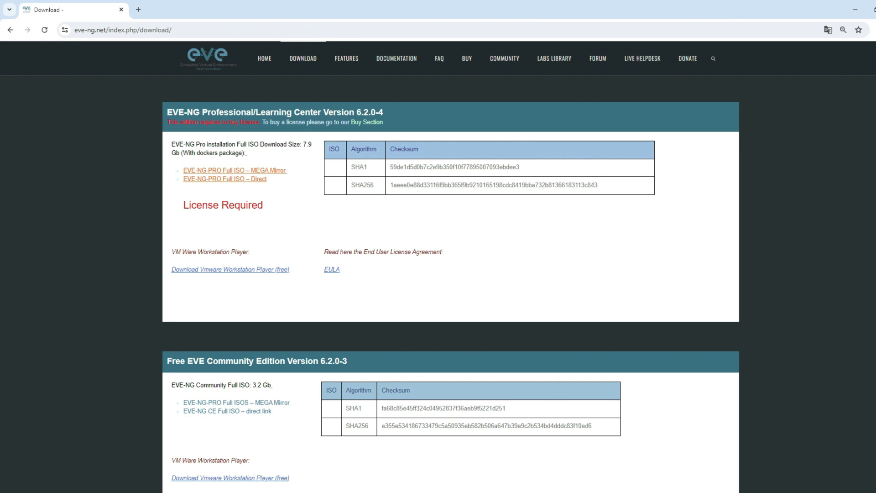
Step: Scroll through the Windows Client Side pack contents, then go to the EVE-NG Documentation page
{"action": "scroll", "coordinate": [451, 274], "scroll_direction": "down", "scroll_amount": 1}
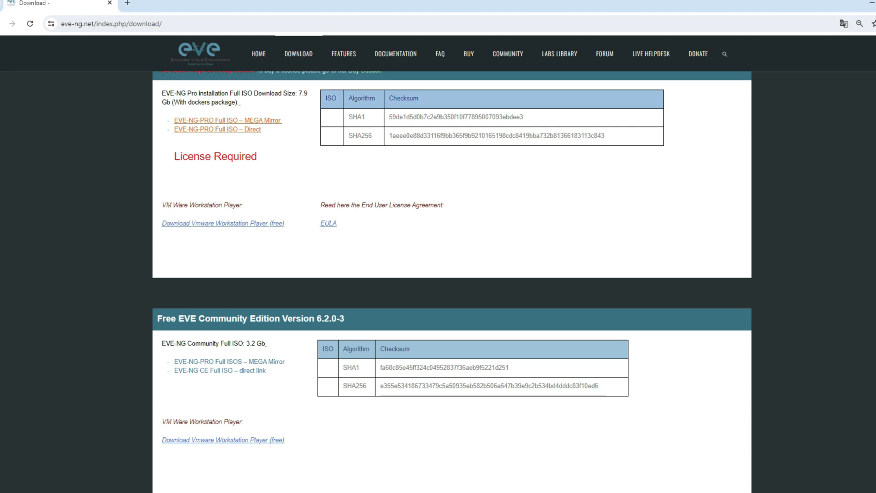
{"action": "scroll", "coordinate": [452, 283], "scroll_direction": "down", "scroll_amount": 2}
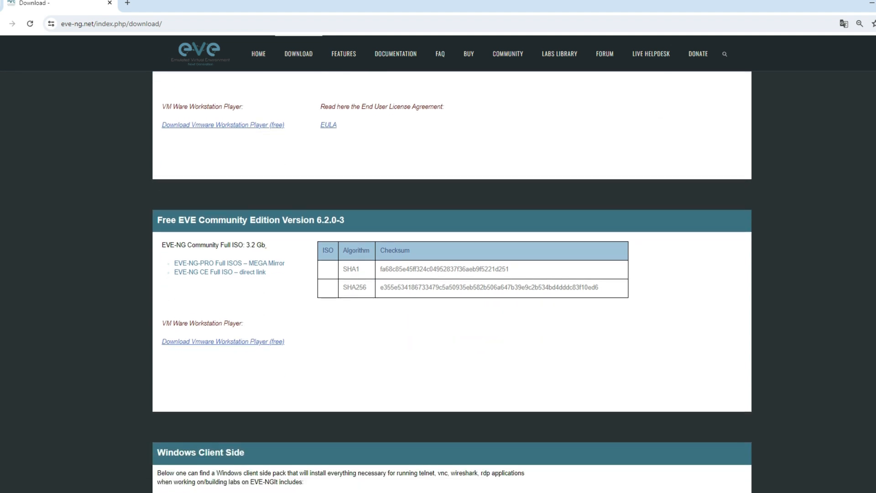
{"action": "scroll", "coordinate": [451, 283], "scroll_direction": "down", "scroll_amount": 3}
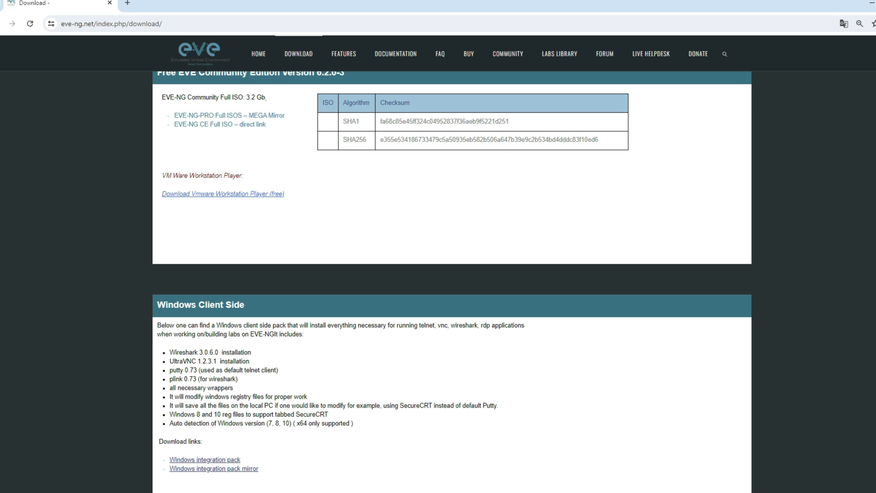
{"action": "scroll", "coordinate": [452, 282], "scroll_direction": "down", "scroll_amount": 2}
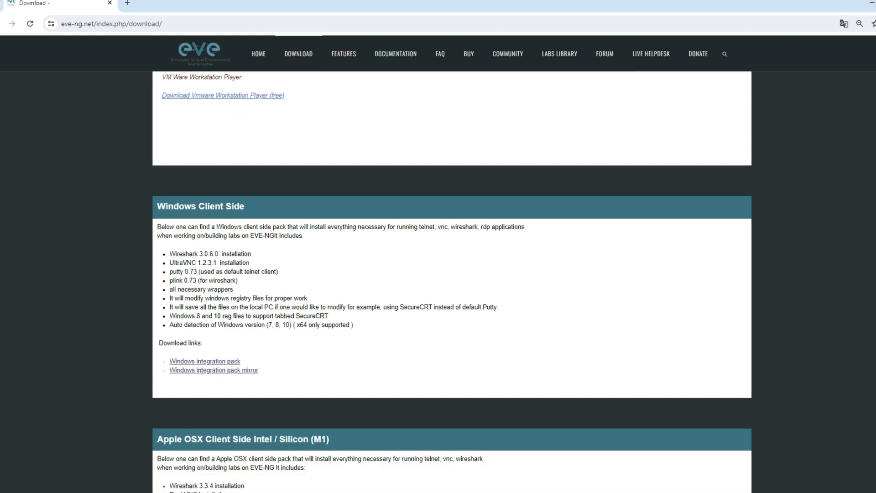
{"action": "scroll", "coordinate": [452, 282], "scroll_direction": "up", "scroll_amount": 5}
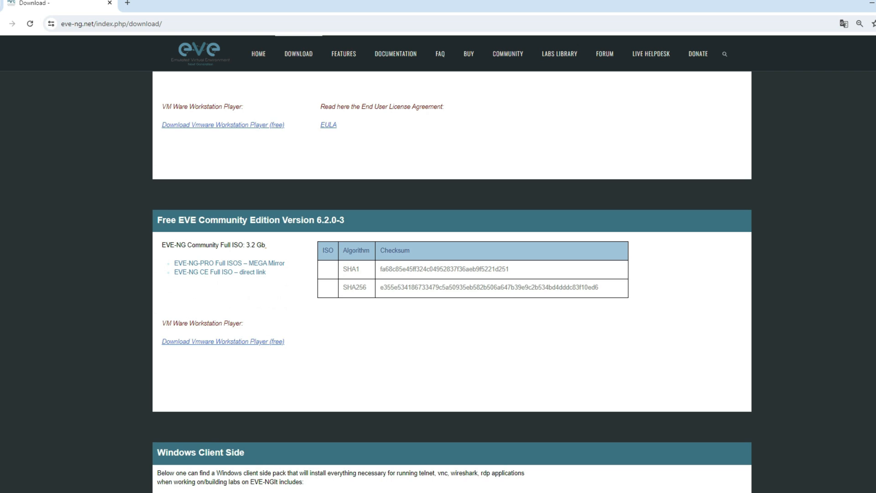
{"action": "left_click", "coordinate": [395, 54]}
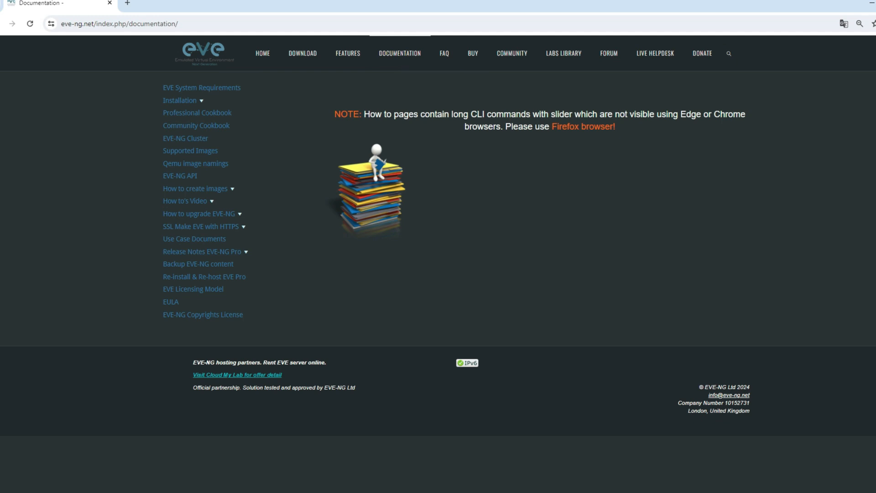
Step: Read the EVE System Requirements page's supported platforms and unsupported systems
{"action": "left_click", "coordinate": [202, 88]}
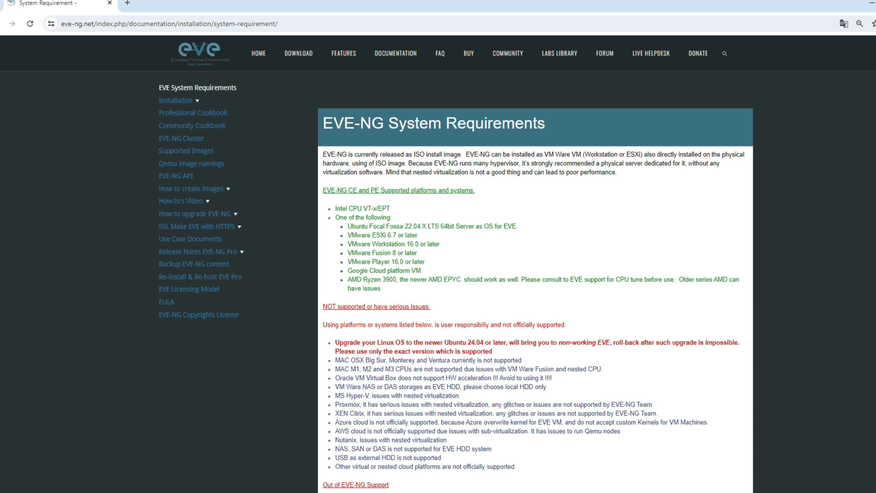
{"action": "scroll", "coordinate": [457, 274], "scroll_direction": "down", "scroll_amount": 2}
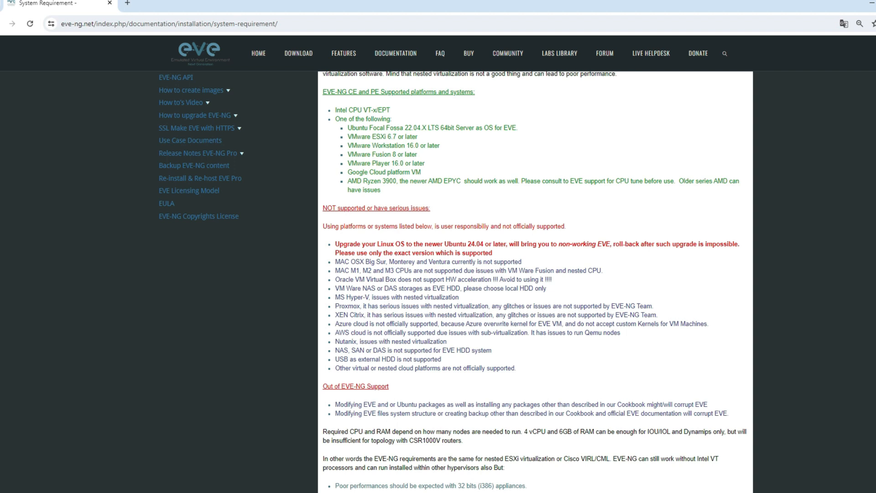
{"action": "scroll", "coordinate": [457, 274], "scroll_direction": "up", "scroll_amount": 2}
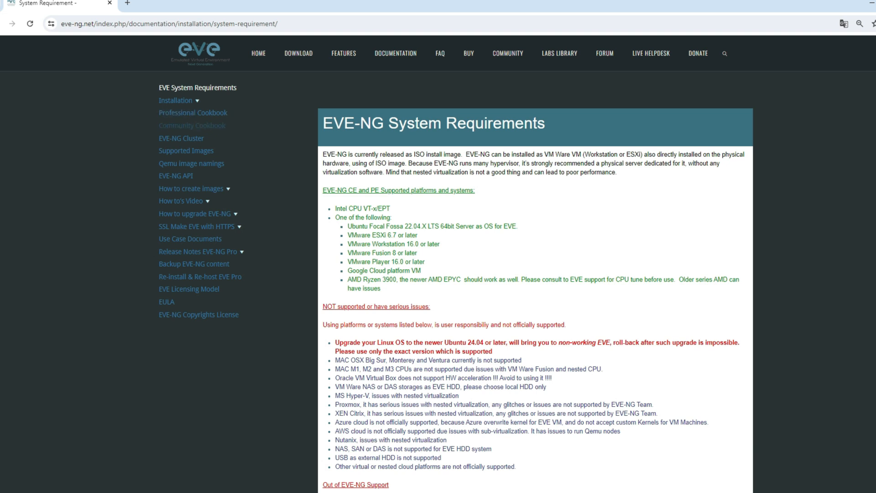
Step: Open the Community Cookbook PDF at section 3.1.1.1, VMware Workstation VM setup on page 13
{"action": "left_click", "coordinate": [192, 125]}
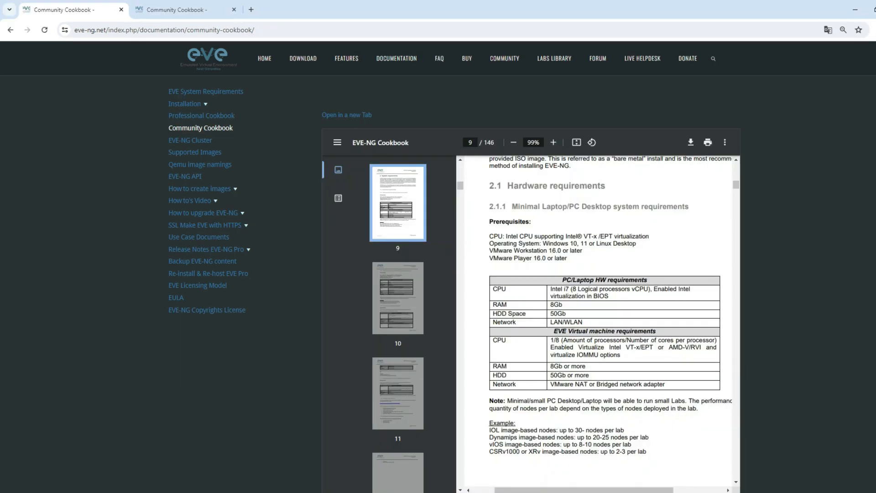
{"action": "scroll", "coordinate": [597, 320], "scroll_direction": "down", "scroll_amount": 3}
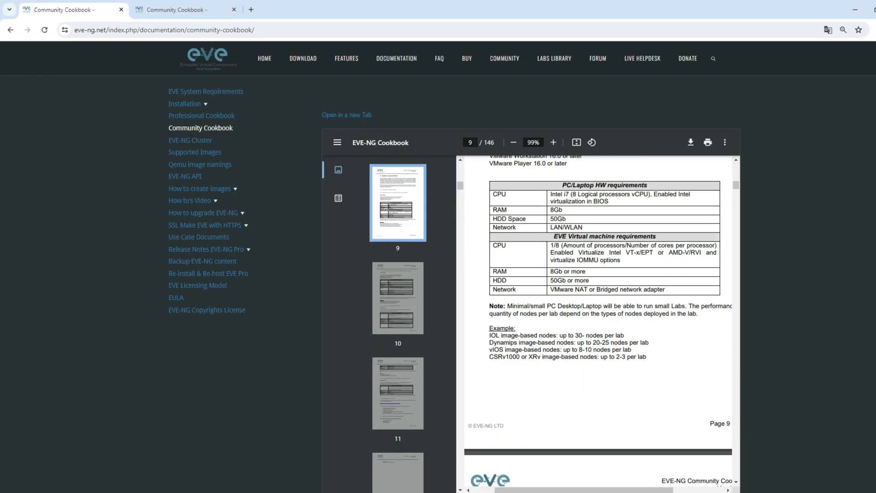
{"action": "scroll", "coordinate": [598, 320], "scroll_direction": "up", "scroll_amount": 1}
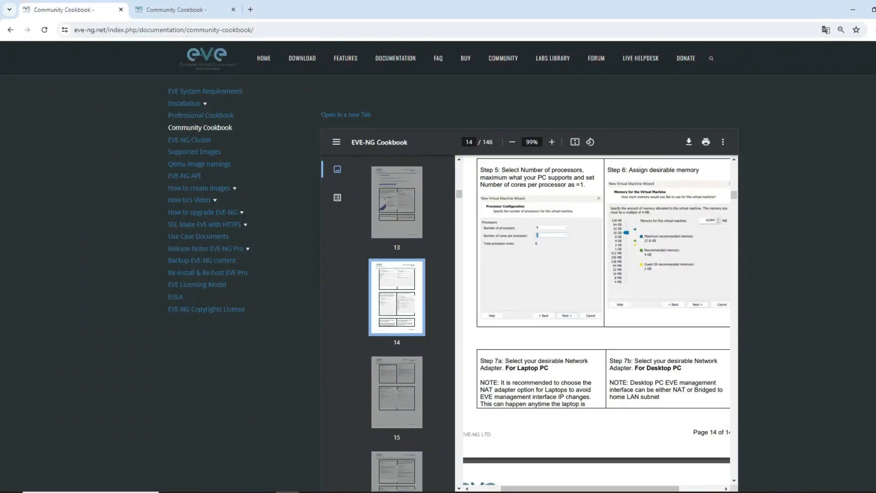
{"action": "scroll", "coordinate": [596, 320], "scroll_direction": "up", "scroll_amount": 5}
{"action": "scroll", "coordinate": [596, 319], "scroll_direction": "up", "scroll_amount": 9}
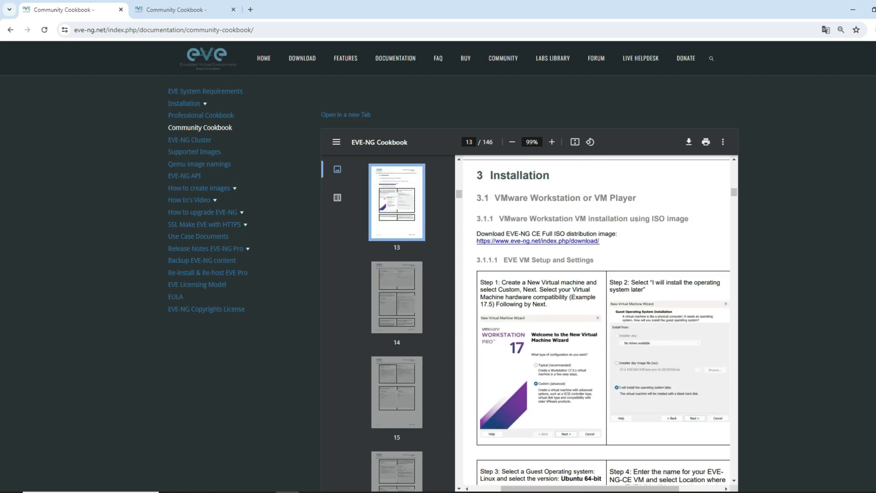
{"action": "scroll", "coordinate": [597, 320], "scroll_direction": "down", "scroll_amount": 2}
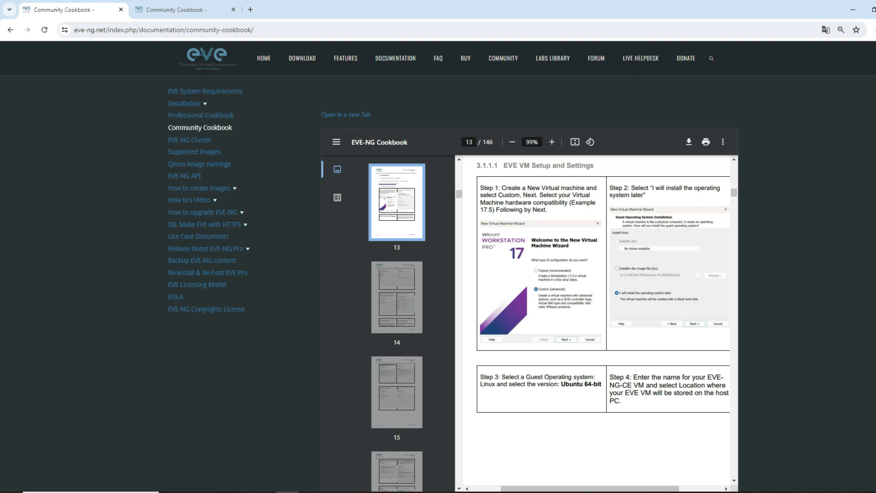
{"action": "scroll", "coordinate": [596, 319], "scroll_direction": "down", "scroll_amount": 1}
{"action": "scroll", "coordinate": [597, 320], "scroll_direction": "down", "scroll_amount": 1}
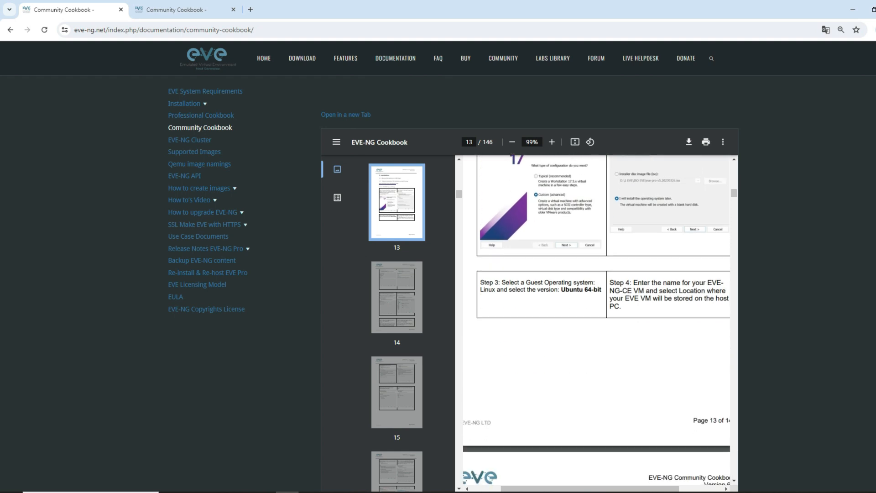
{"action": "scroll", "coordinate": [596, 319], "scroll_direction": "up", "scroll_amount": 2}
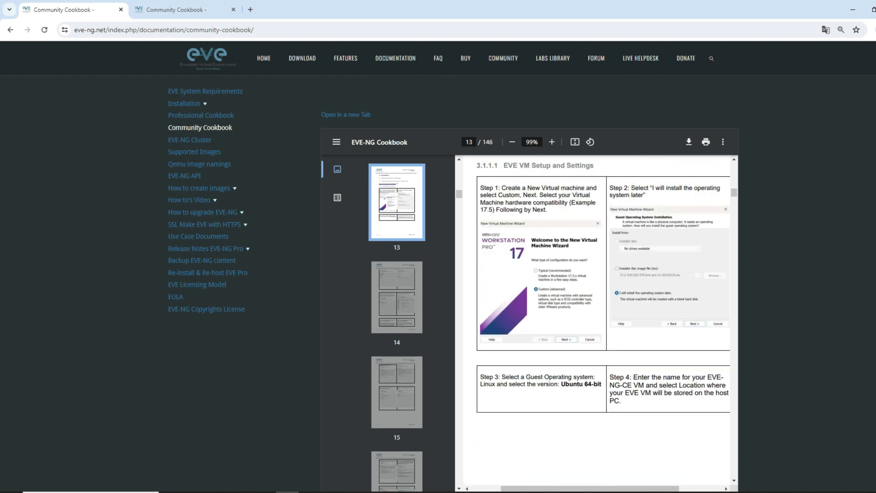
{"action": "scroll", "coordinate": [597, 319], "scroll_direction": "down", "scroll_amount": 4}
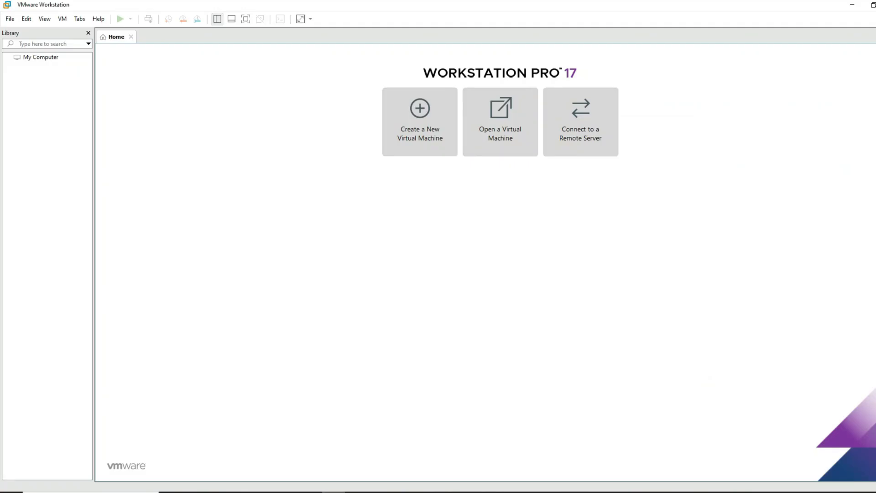
Step: Start a new virtual machine using the eve-ce-prod-6.2.0-3-full ISO as installer image
{"action": "left_click", "coordinate": [420, 122]}
{"action": "key", "text": "Return"}
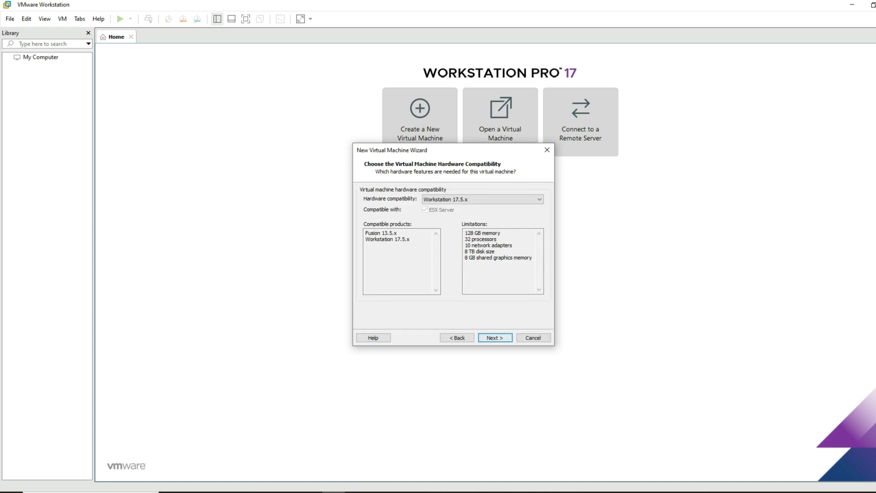
{"action": "left_click", "coordinate": [495, 338]}
{"action": "left_click", "coordinate": [529, 259]}
{"action": "left_click", "coordinate": [480, 236]}
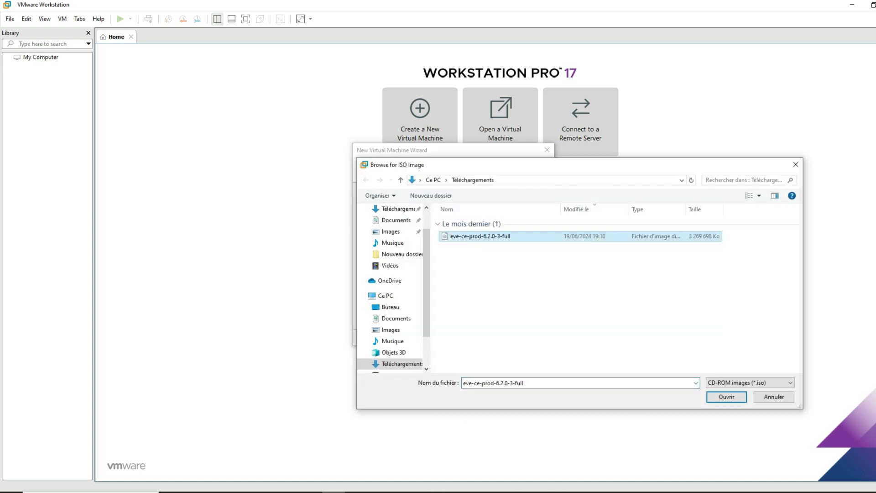
{"action": "left_click", "coordinate": [726, 397]}
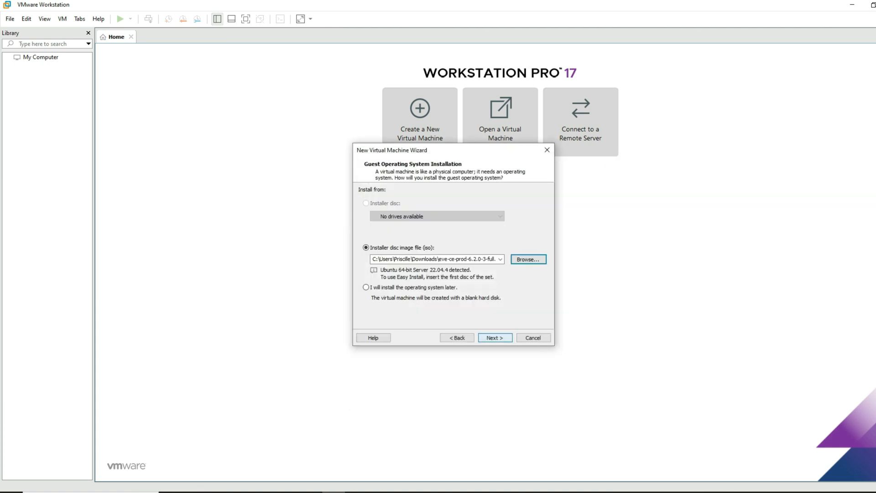
Step: Name the virtual machine EVE and store it in Documents\EVE
{"action": "key", "text": "Return"}
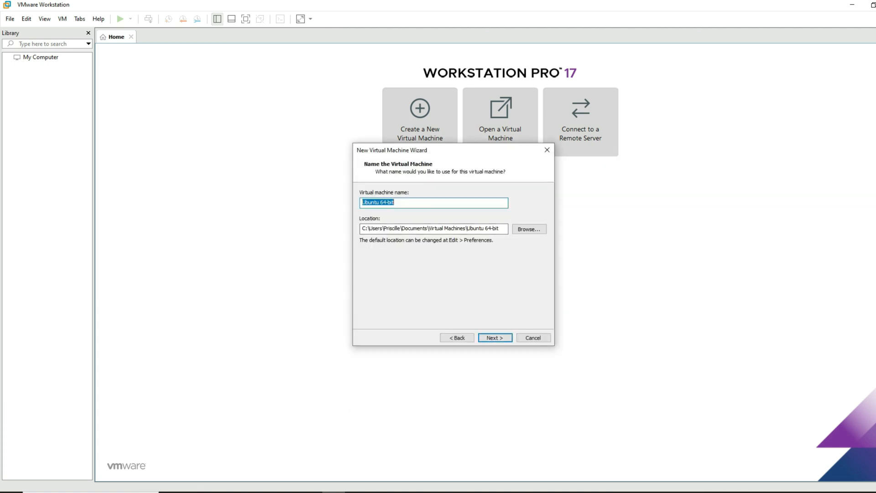
{"action": "key", "text": "BackSpace"}
{"action": "type", "text": "EVE"}
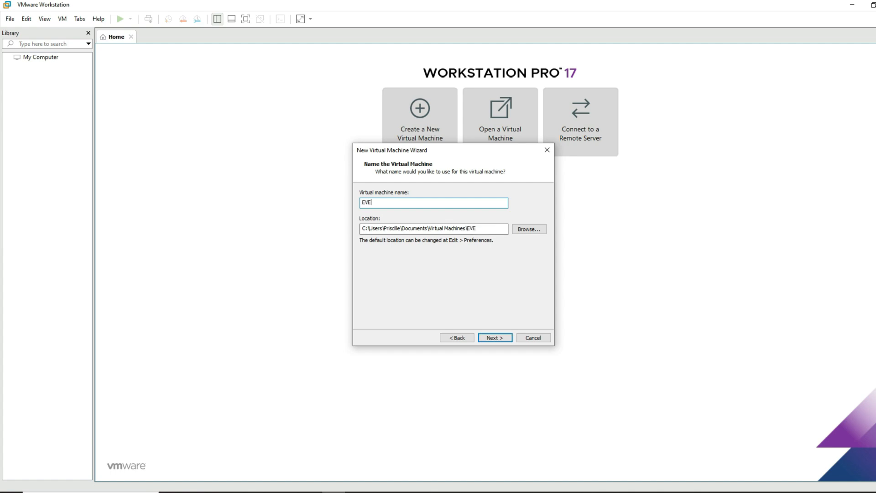
{"action": "left_click", "coordinate": [529, 229]}
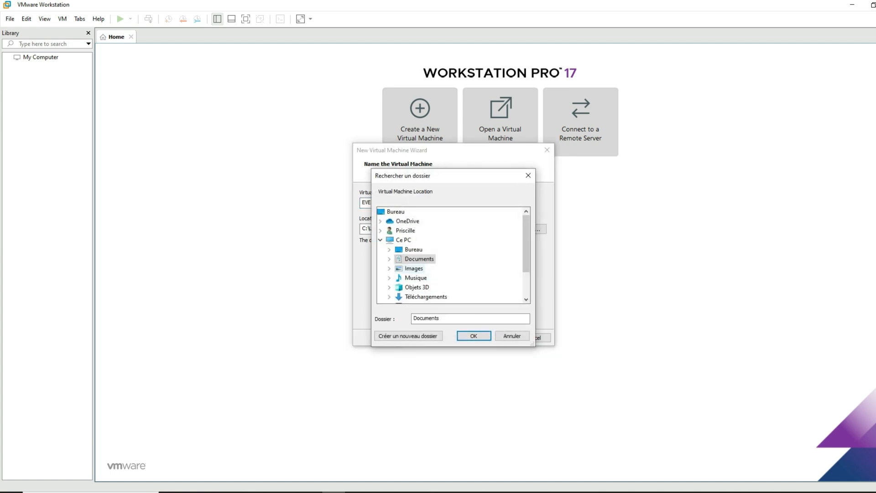
{"action": "double_click", "coordinate": [419, 259]}
{"action": "left_click", "coordinate": [418, 269]}
{"action": "key", "text": "Return"}
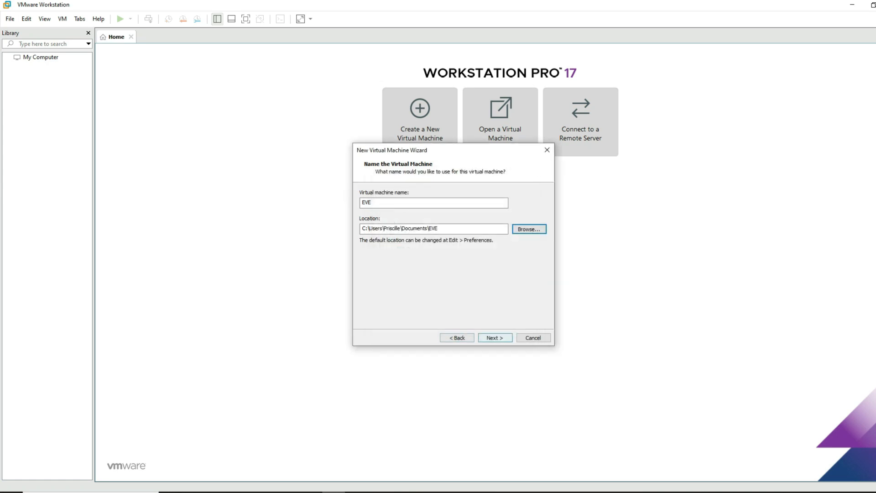
{"action": "key", "text": "Return"}
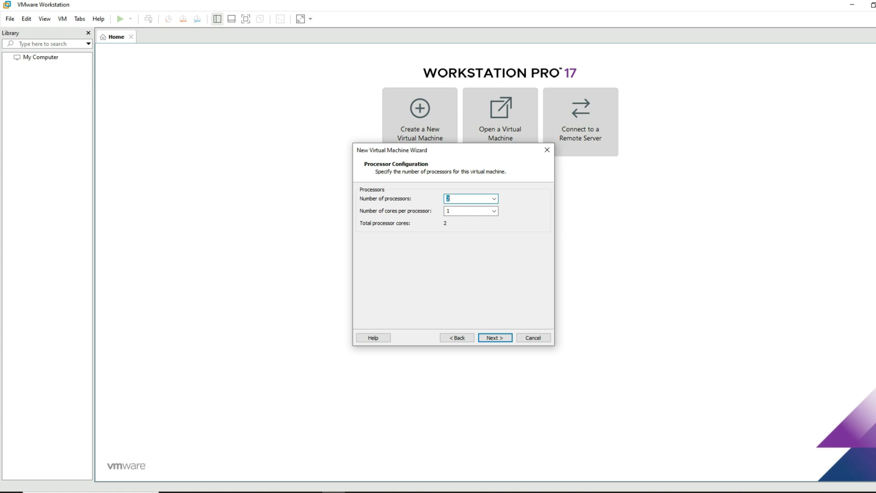
Step: Check the host's logical processors in Task Manager, then set the VM to 8 processors
{"action": "key", "text": "ctrl+shift+Escape"}
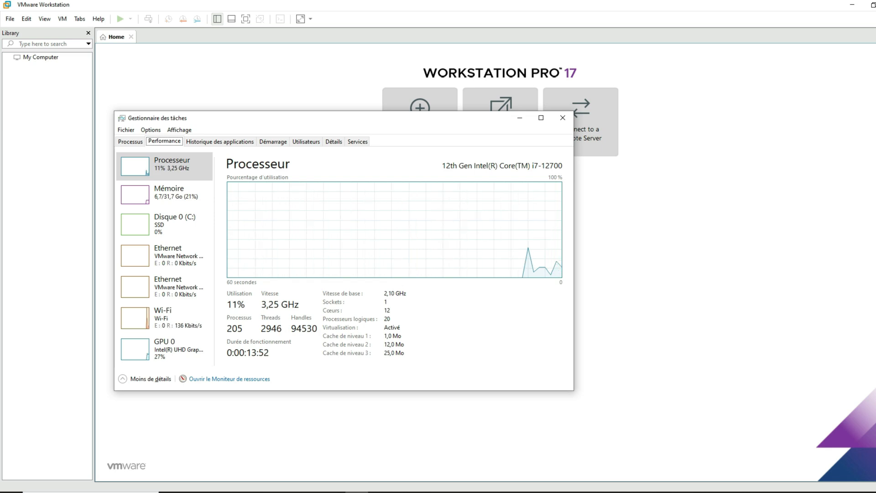
{"action": "left_click_drag", "start_coordinate": [435, 123], "coordinate": [239, 103]}
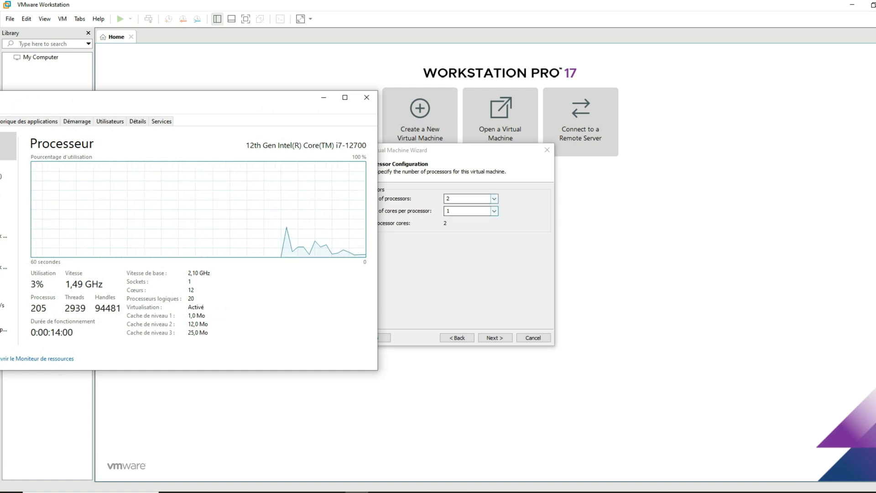
{"action": "left_click", "coordinate": [494, 198]}
{"action": "left_click", "coordinate": [468, 213]}
{"action": "key", "text": "8"}
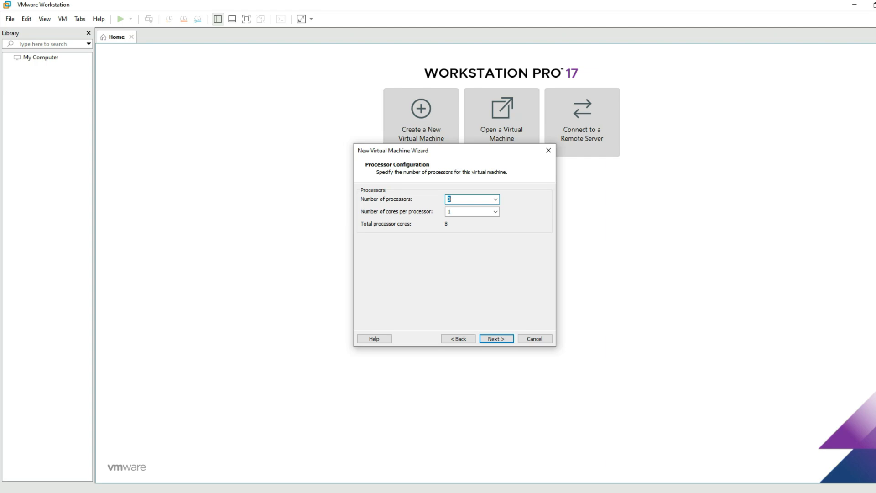
Step: Keep 16384 MB memory, NAT networking, a SCSI controller and a new virtual disk
{"action": "key", "text": "Return"}
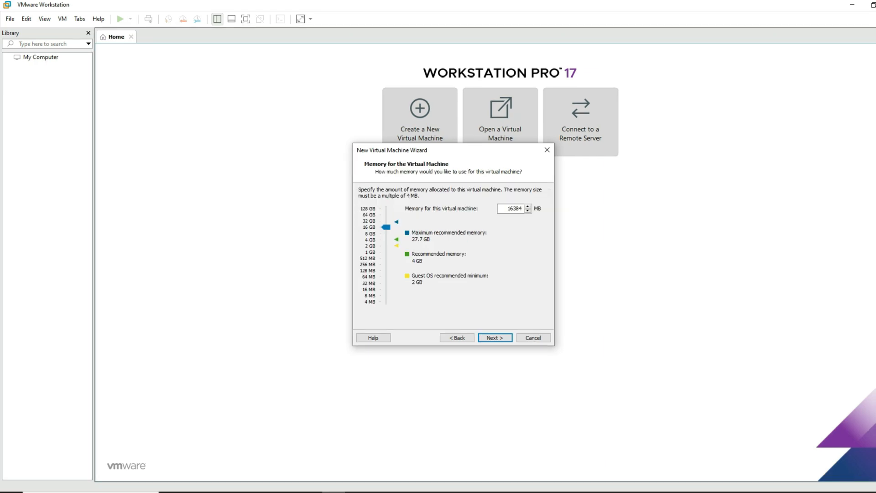
{"action": "key", "text": "Return"}
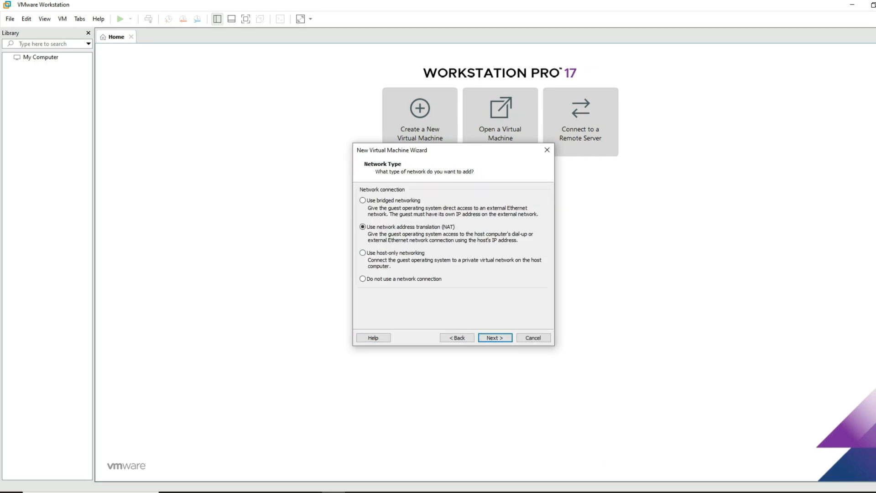
{"action": "key", "text": "Return"}
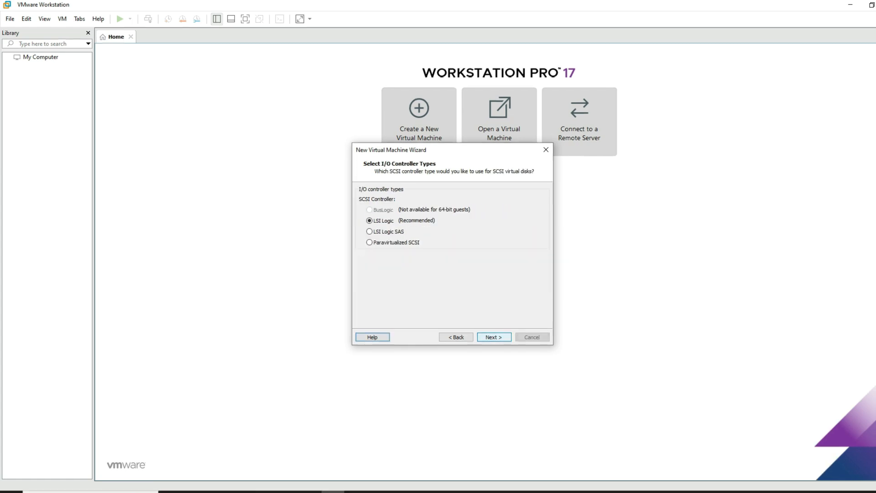
{"action": "key", "text": "Return"}
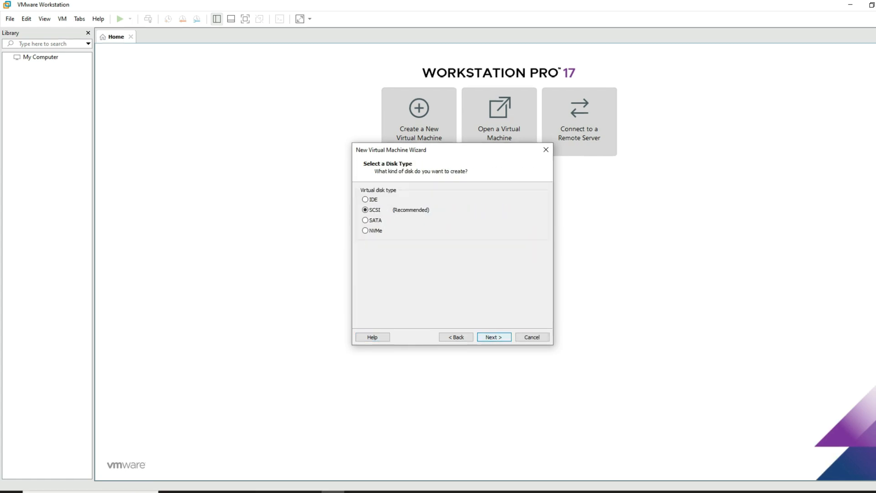
{"action": "key", "text": "Return"}
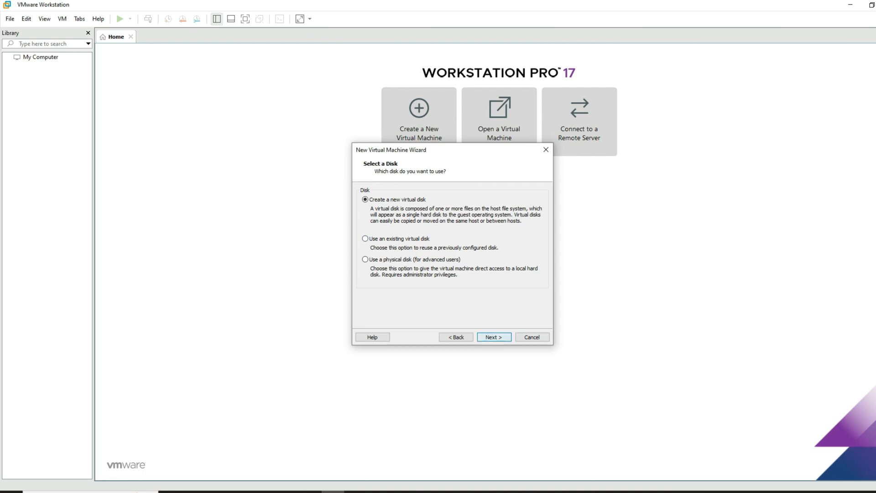
{"action": "key", "text": "Return"}
Step: Set the virtual disk's maximum size to 100 GB with the default file name
{"action": "left_click", "coordinate": [434, 191]}
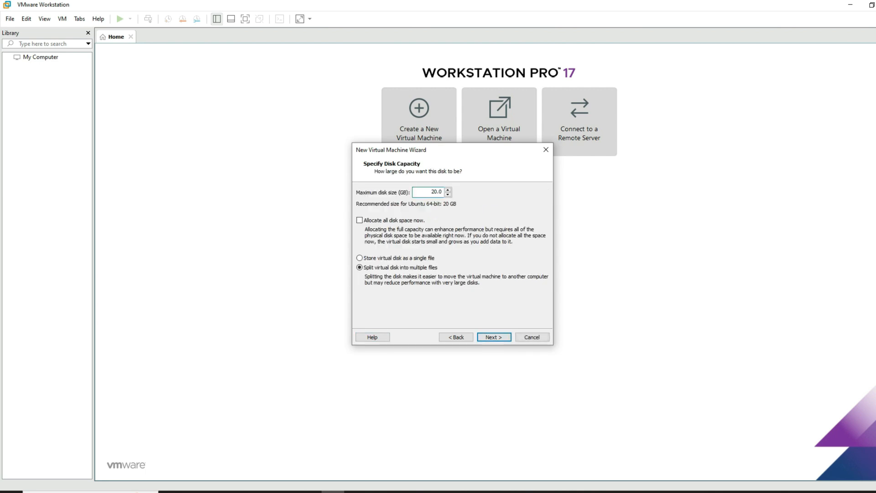
{"action": "type", "text": "10"}
{"action": "key", "text": "Return"}
{"action": "key", "text": "Return"}
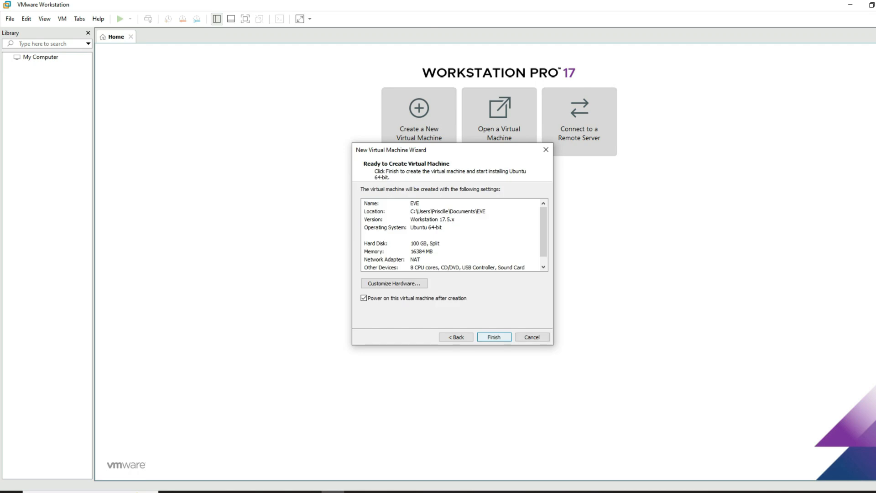
{"action": "key", "text": "Return"}
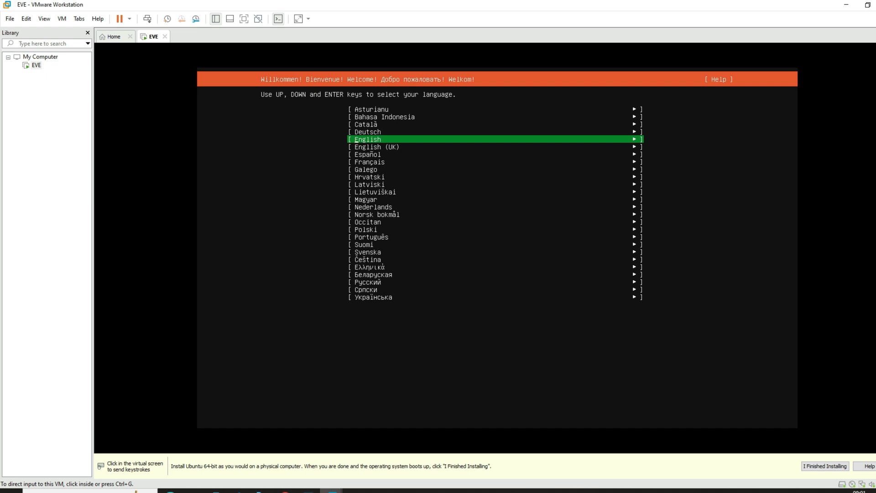
Step: Choose Français as installer language, accept the French keyboard, and begin installing
{"action": "key", "text": "ctrl+g"}
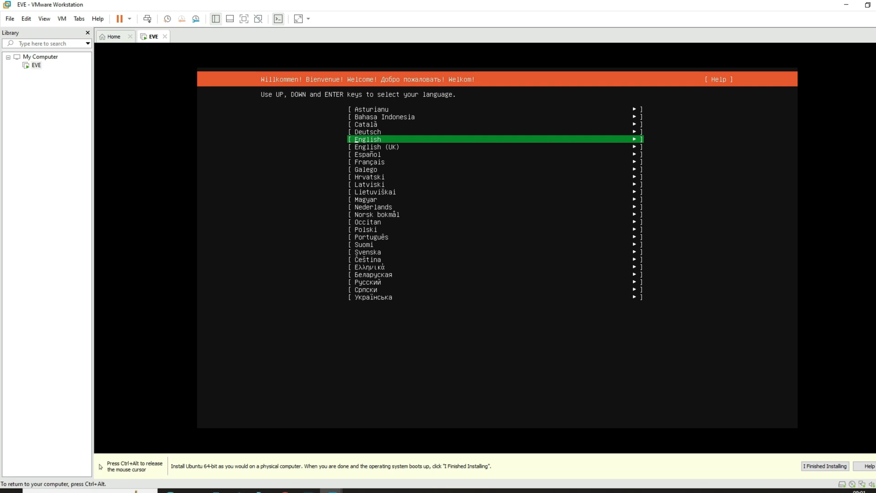
{"action": "key", "text": "Down"}
{"action": "key", "text": "Down"}
{"action": "key", "text": "Down"}
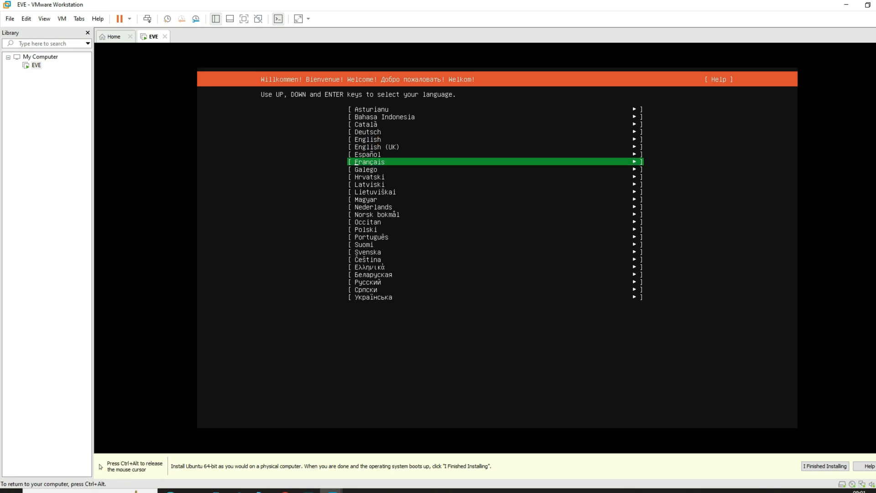
{"action": "key", "text": "Return"}
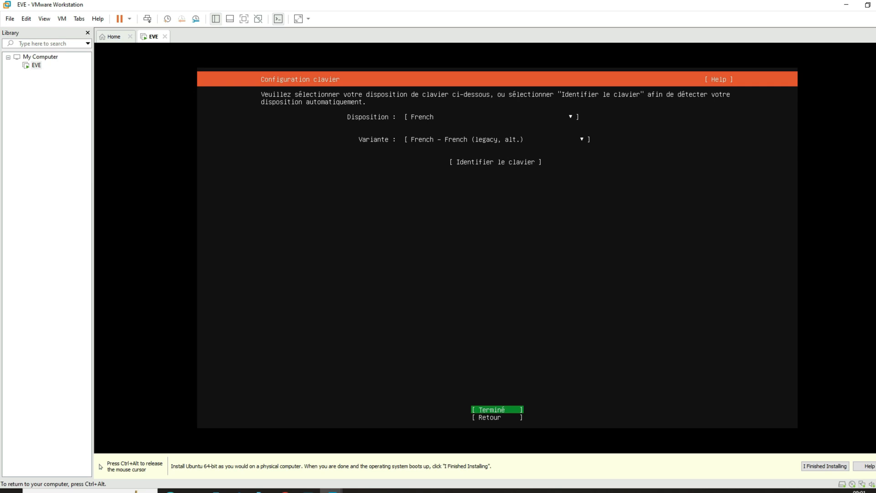
{"action": "key", "text": "Return"}
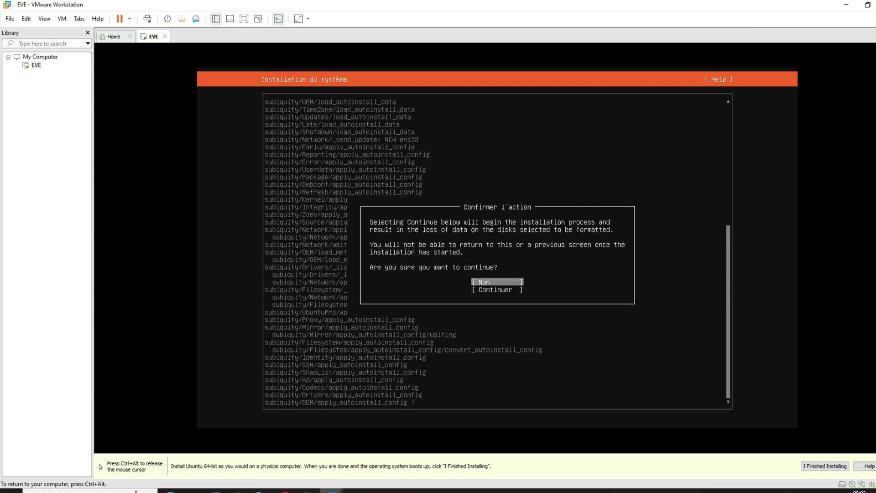
{"action": "key", "text": "Down"}
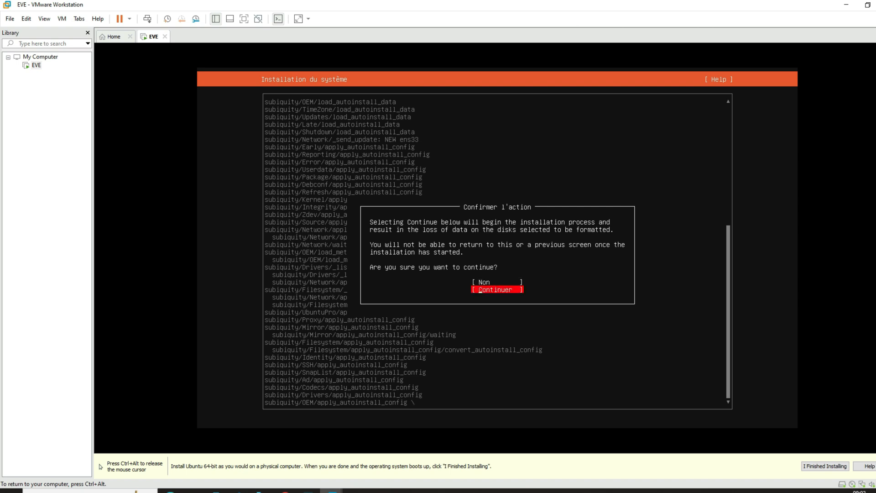
{"action": "key", "text": "Return"}
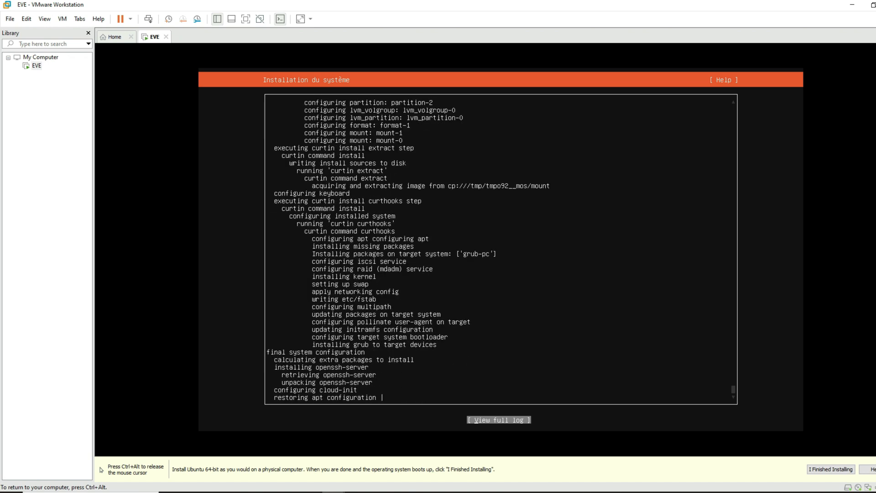
Step: Choose Redémarrer maintenant to reboot the VM into the installed EVE system
{"action": "key", "text": "Down"}
{"action": "key", "text": "Return"}
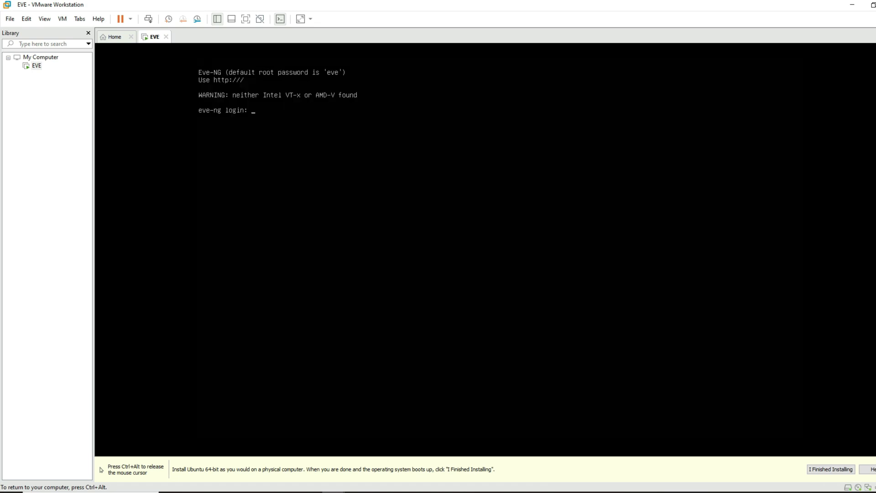
Step: Release keyboard and mouse from the EVE console with Ctrl+Alt
{"action": "key", "text": "ctrl+alt"}
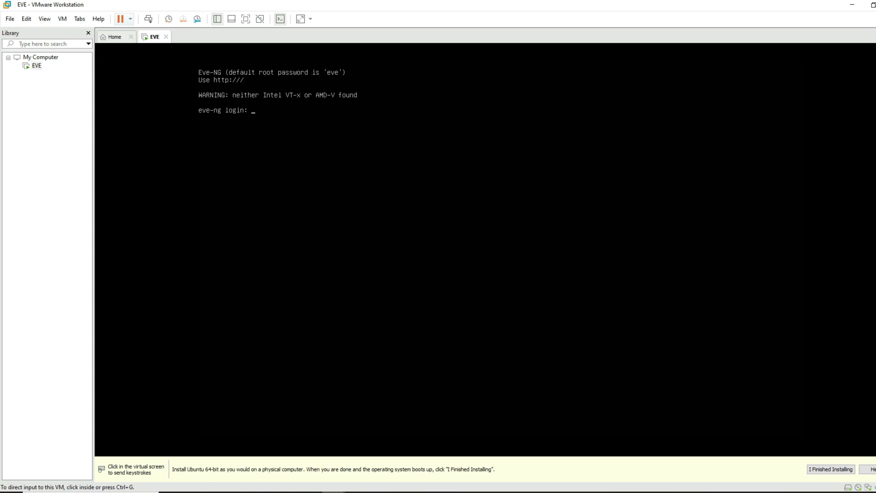
Step: Review the EVE VM's processor settings under VM > Settings and close them
{"action": "left_click", "coordinate": [130, 19]}
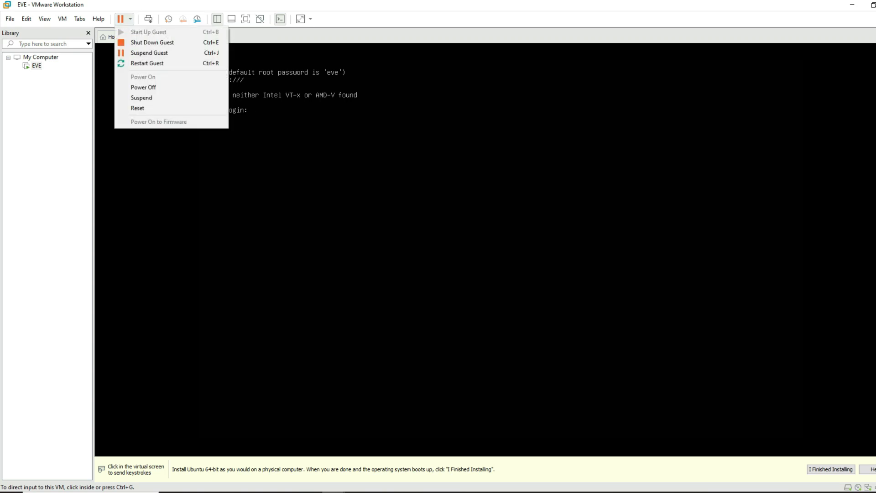
{"action": "left_click", "coordinate": [62, 19]}
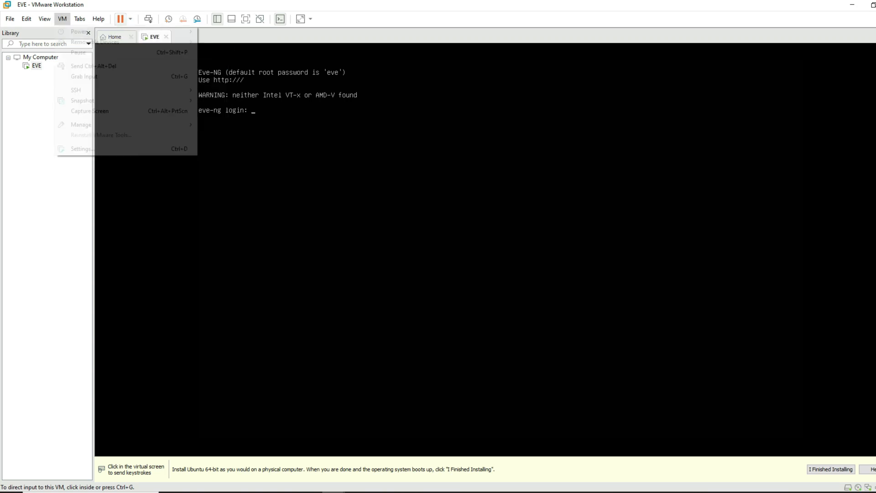
{"action": "left_click", "coordinate": [82, 149]}
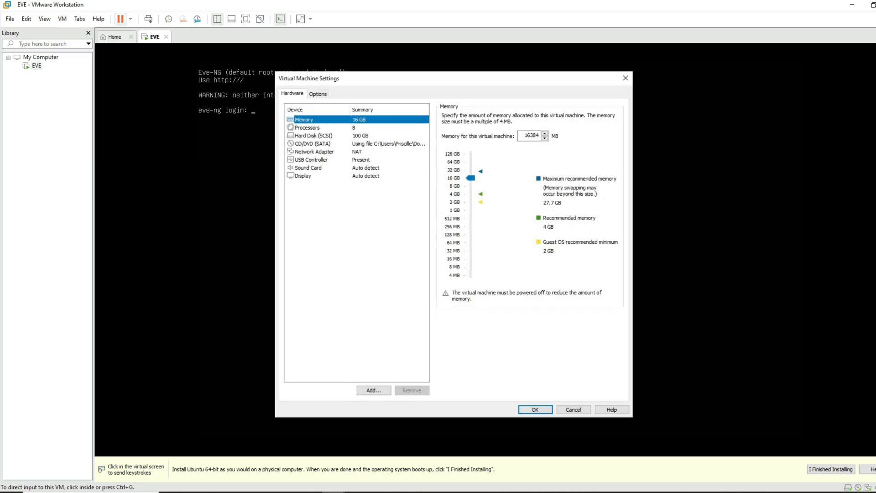
{"action": "left_click", "coordinate": [307, 128]}
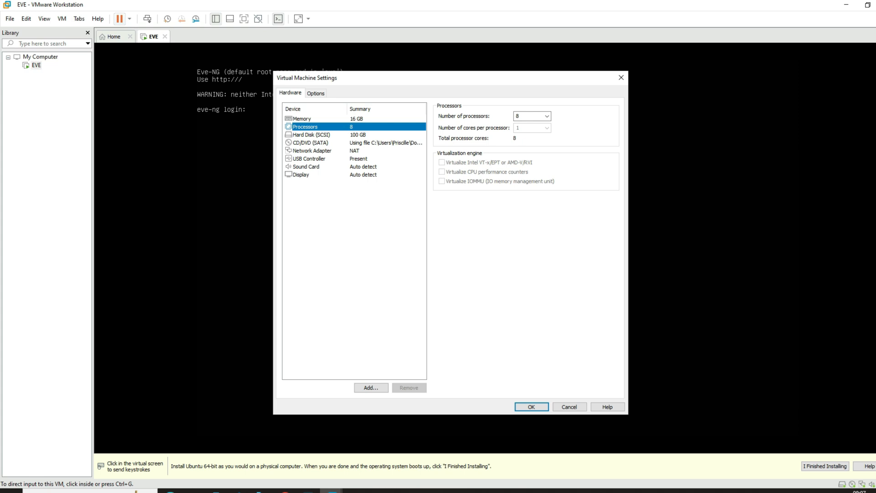
{"action": "key", "text": "Return"}
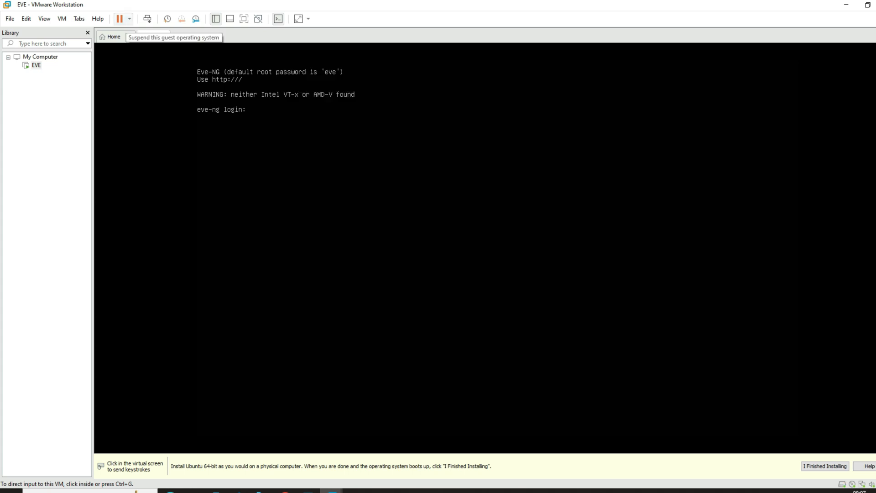
Step: Shut down the EVE guest from the Power menu
{"action": "left_click", "coordinate": [130, 18]}
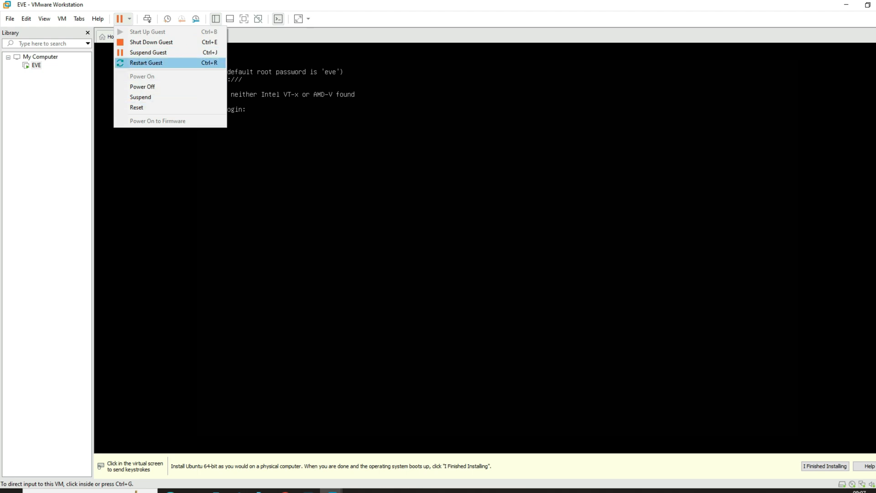
{"action": "key", "text": "Return"}
{"action": "key", "text": "Return"}
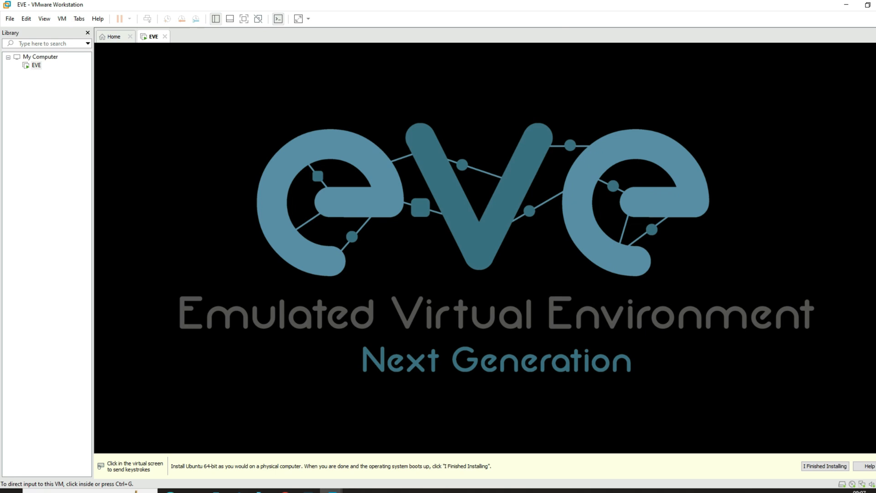
{"action": "left_click", "coordinate": [62, 18]}
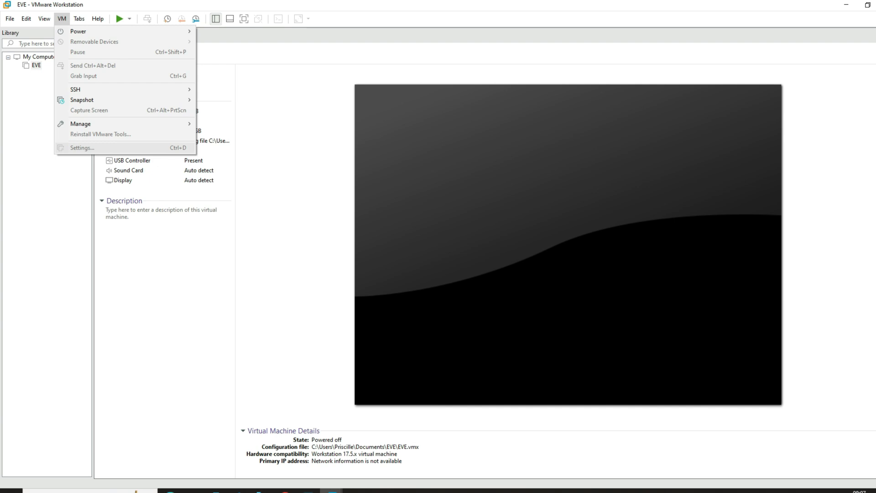
Step: Turn on Intel VT-x/EPT or AMD-V/RVI for the EVE VM's processors and power it on
{"action": "key", "text": "Escape"}
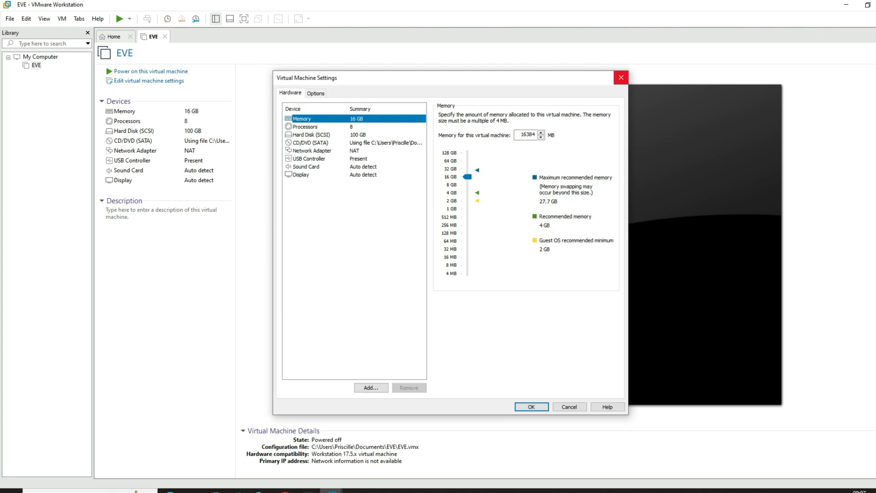
{"action": "left_click", "coordinate": [621, 78]}
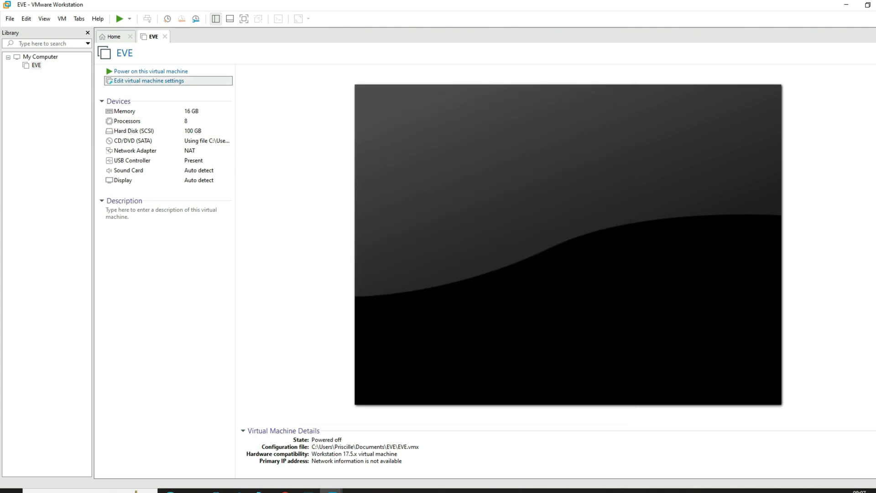
{"action": "left_click", "coordinate": [149, 81]}
{"action": "left_click", "coordinate": [305, 127]}
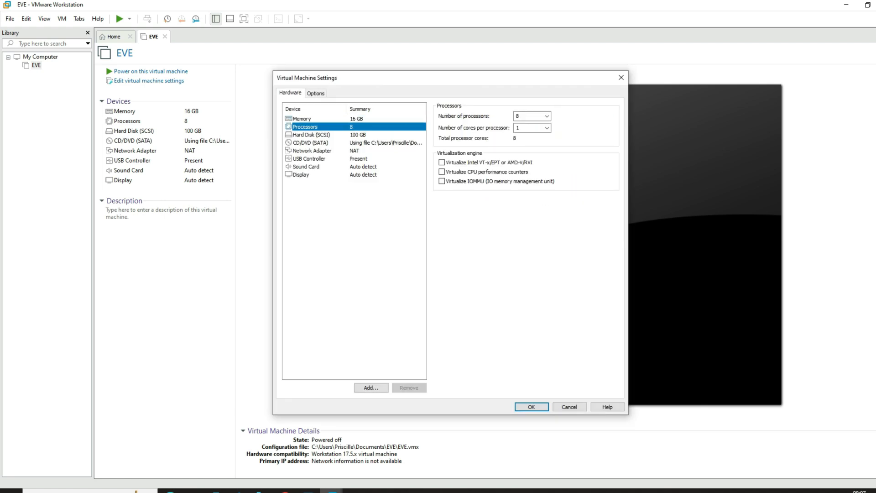
{"action": "left_click", "coordinate": [441, 162]}
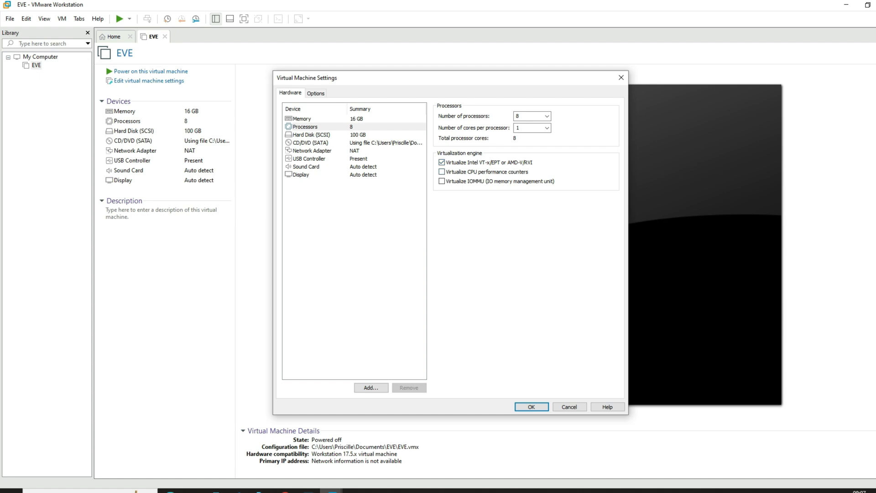
{"action": "key", "text": "Return"}
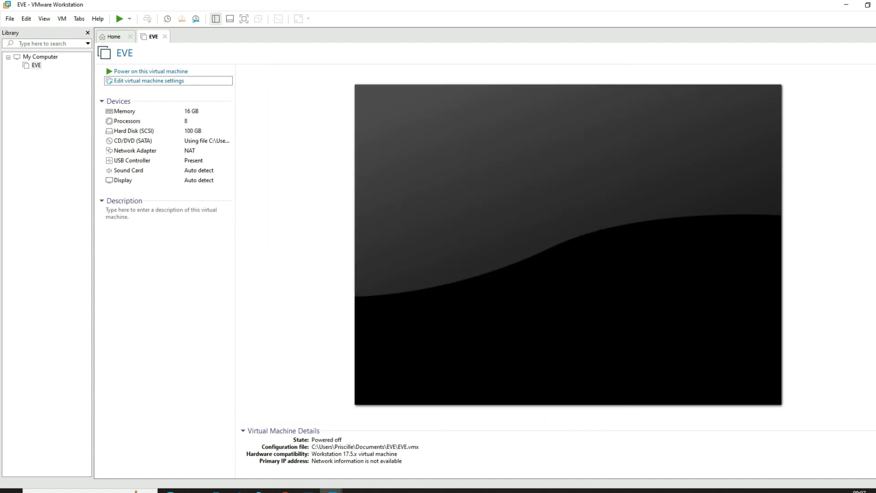
{"action": "left_click", "coordinate": [151, 71]}
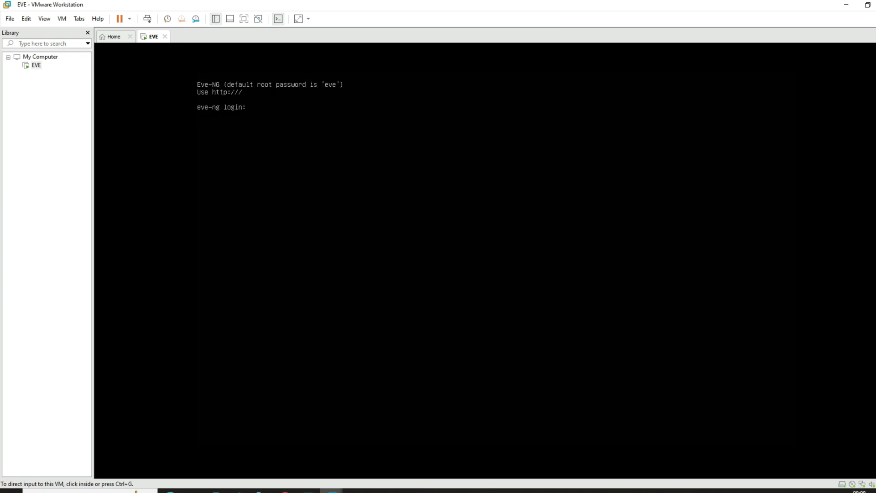
Step: Enter root as the login name at the EVE-NG console prompt
{"action": "key", "text": "ctrl+g"}
{"action": "type", "text": "r"}
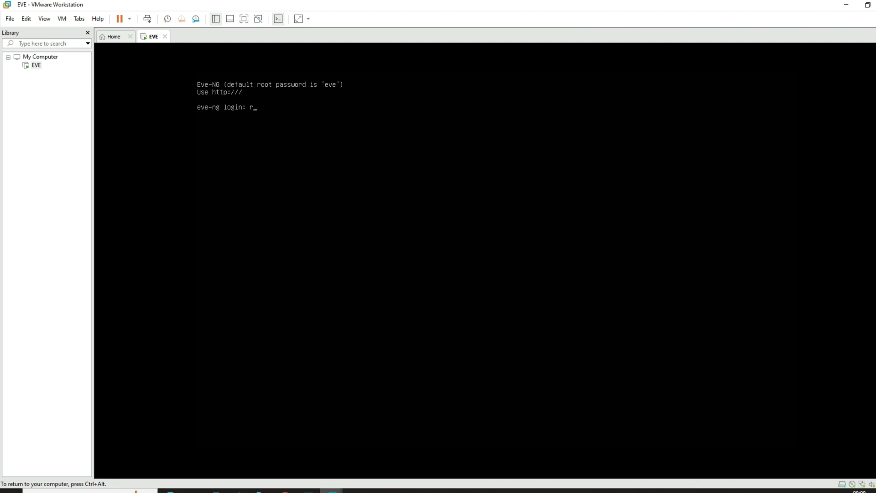
{"action": "type", "text": "oot"}
{"action": "key", "text": "Return"}
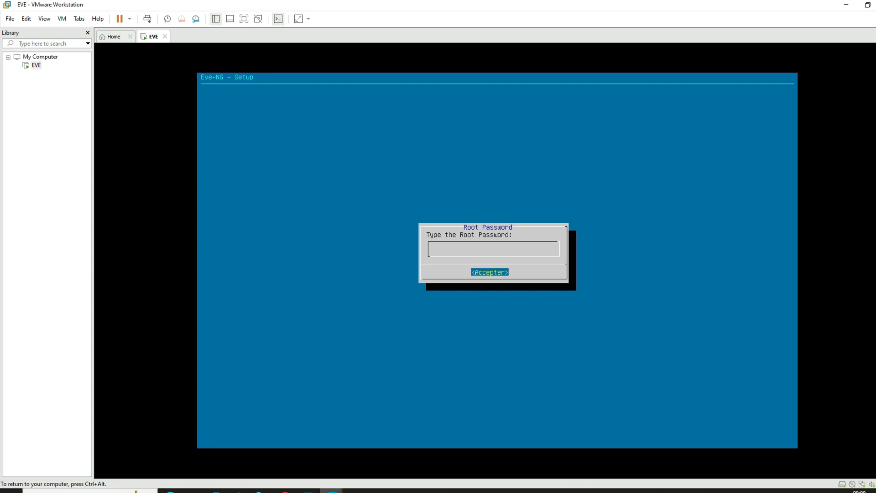
Step: Get through the root password prompts and keep the default eve-ng hostname
{"action": "key", "text": "Return"}
{"action": "key", "text": "Return"}
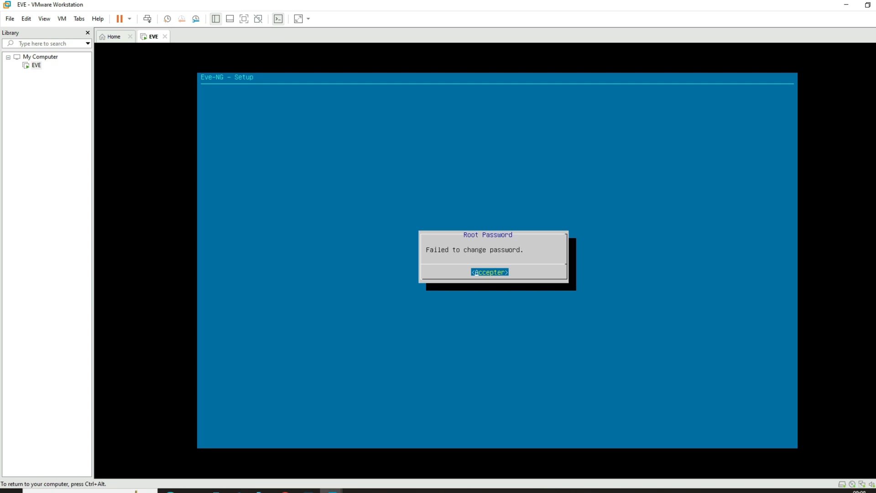
{"action": "key", "text": "Return"}
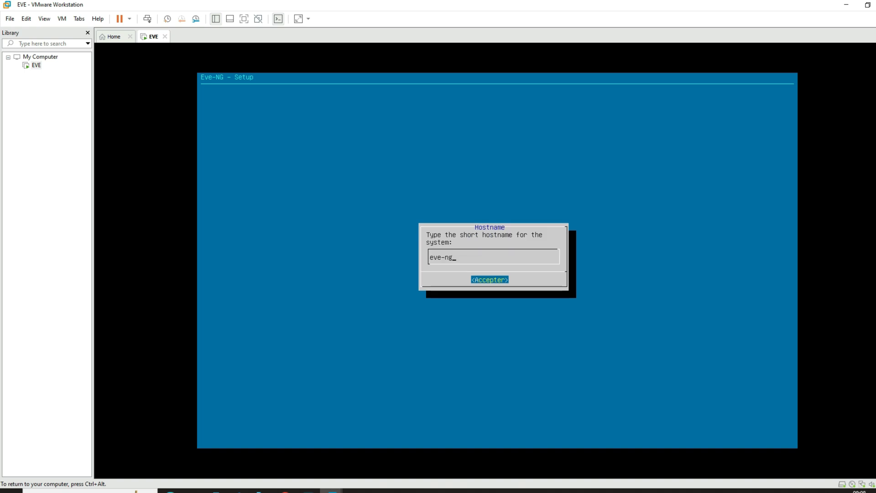
{"action": "key", "text": "Return"}
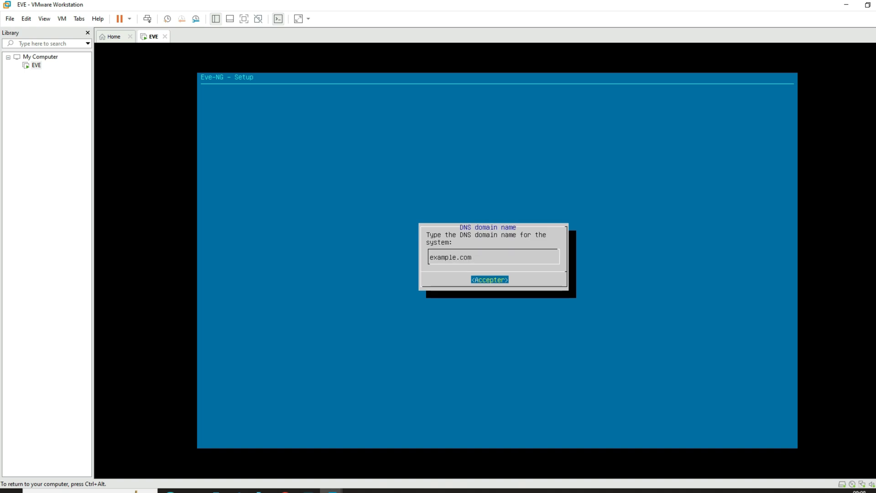
{"action": "key", "text": "Return"}
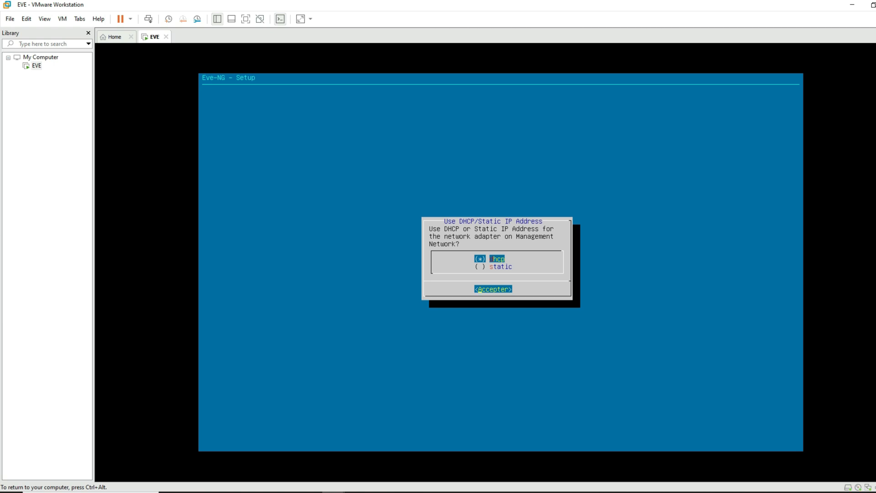
Step: Use DHCP for management, leave NTP empty, and confirm a direct internet connection
{"action": "key", "text": "Return"}
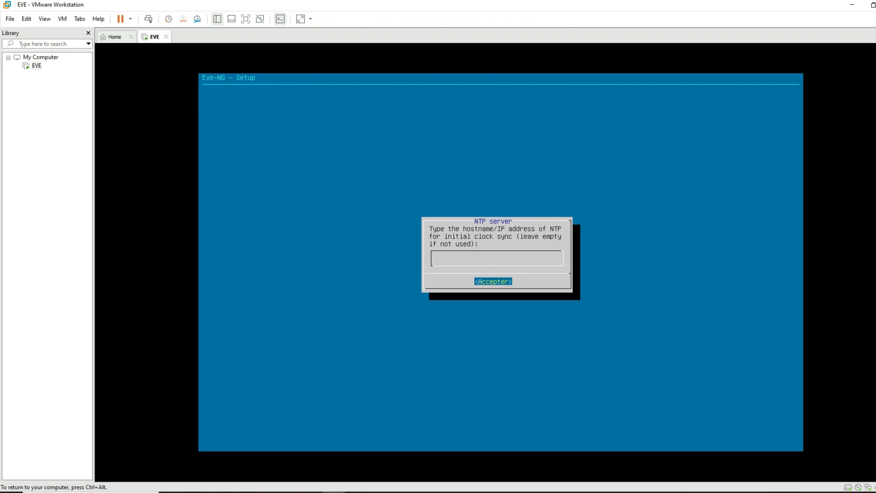
{"action": "key", "text": "Return"}
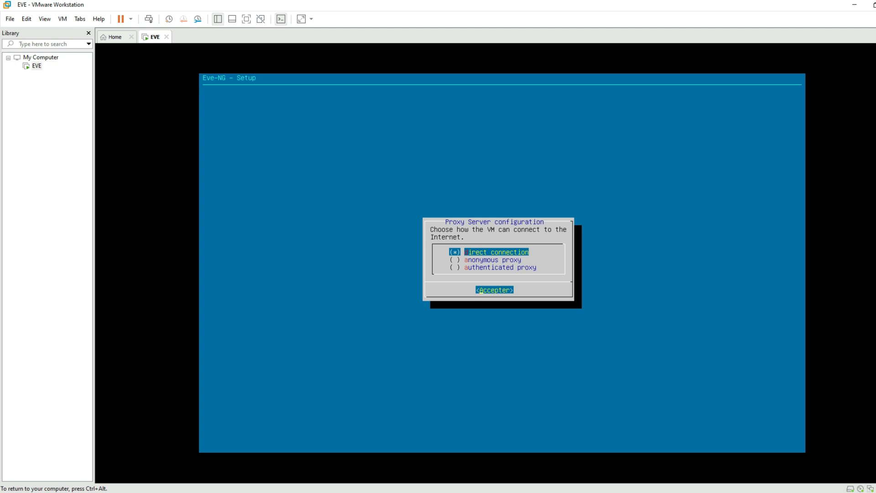
{"action": "key", "text": "Tab"}
{"action": "key", "text": "Return"}
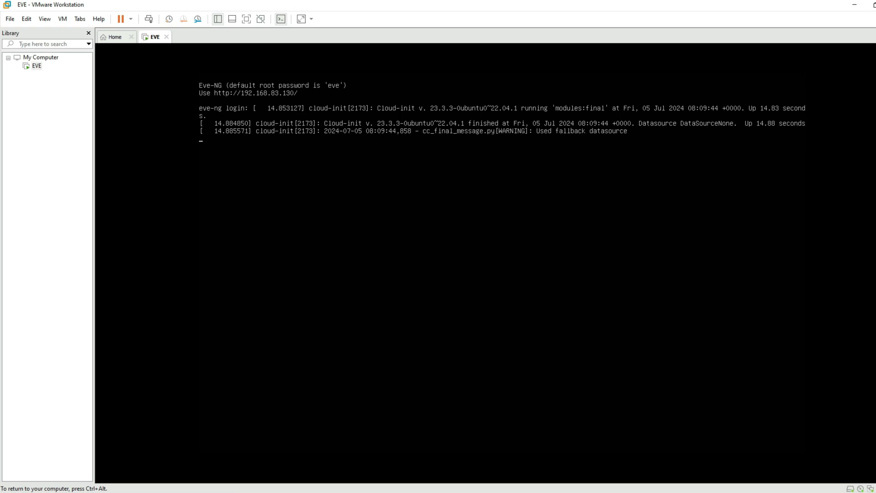
Step: Log in to the EVE-NG console as root
{"action": "key", "text": "Return"}
{"action": "type", "text": "root"}
{"action": "key", "text": "Return"}
{"action": "key", "text": "ctrl+alt"}
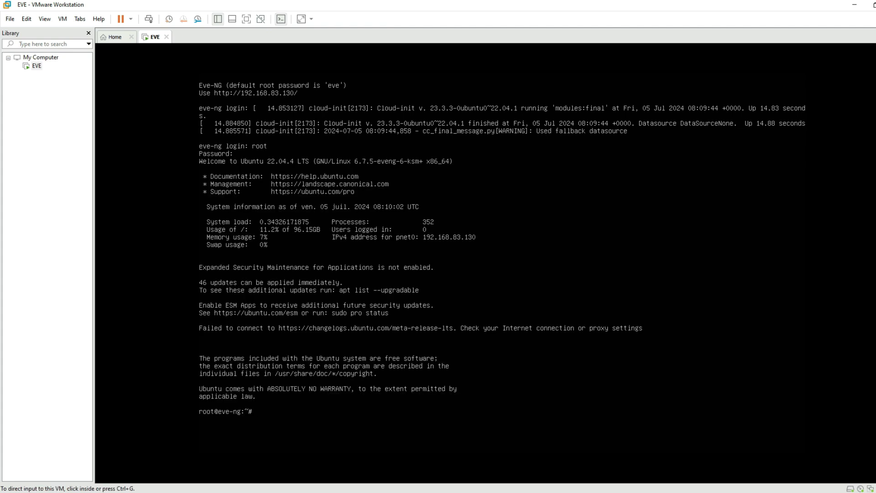
Step: Run ping google.com and stop it with Ctrl+C to see the statistics
{"action": "key", "text": "ctrl+g"}
{"action": "type", "text": "p"}
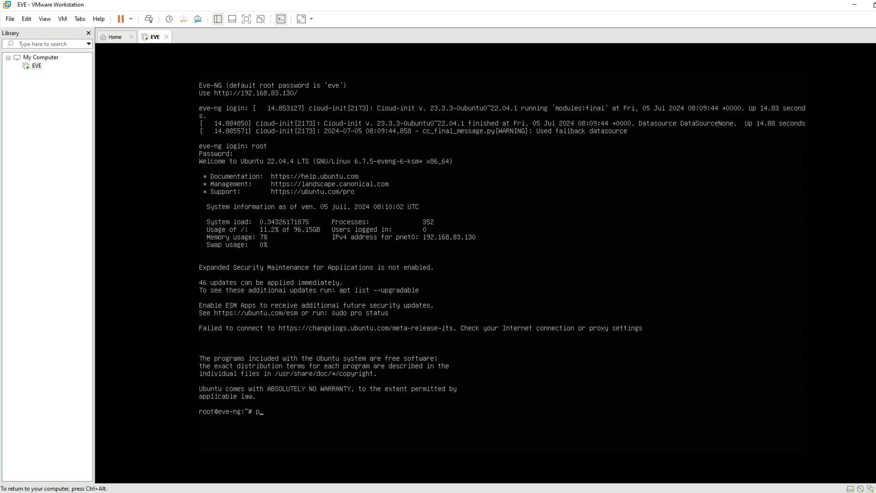
{"action": "type", "text": "ing google"}
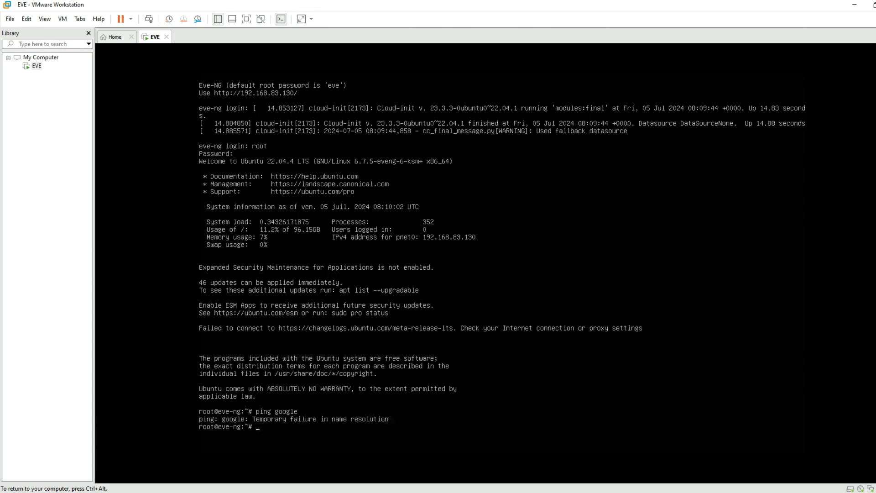
{"action": "key", "text": "Up"}
{"action": "type", "text": ".com"}
{"action": "key", "text": "Return"}
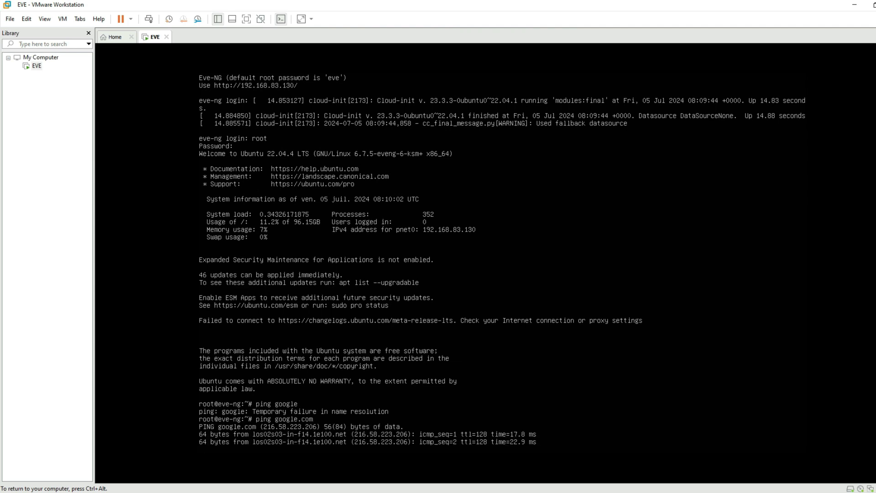
{"action": "key", "text": "ctrl+x"}
{"action": "key", "text": "ctrl+x"}
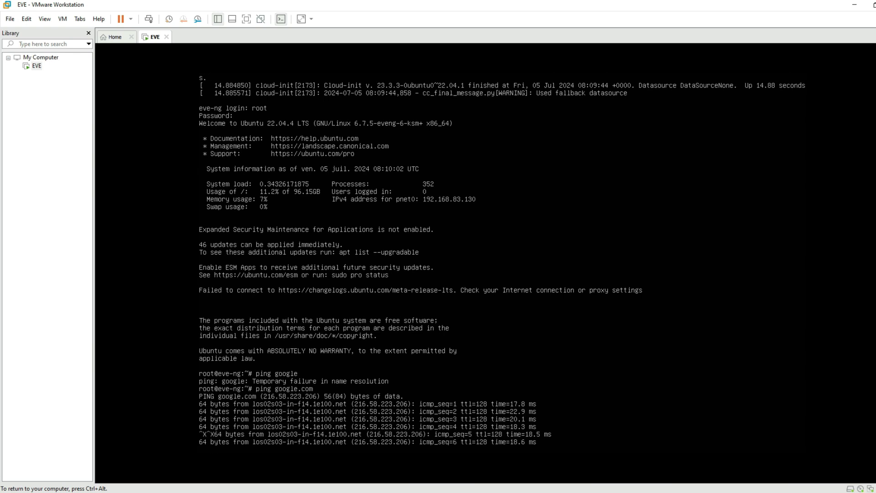
{"action": "key", "text": "ctrl+c"}
{"action": "key", "text": "ctrl+c"}
{"action": "key", "text": "ctrl+c"}
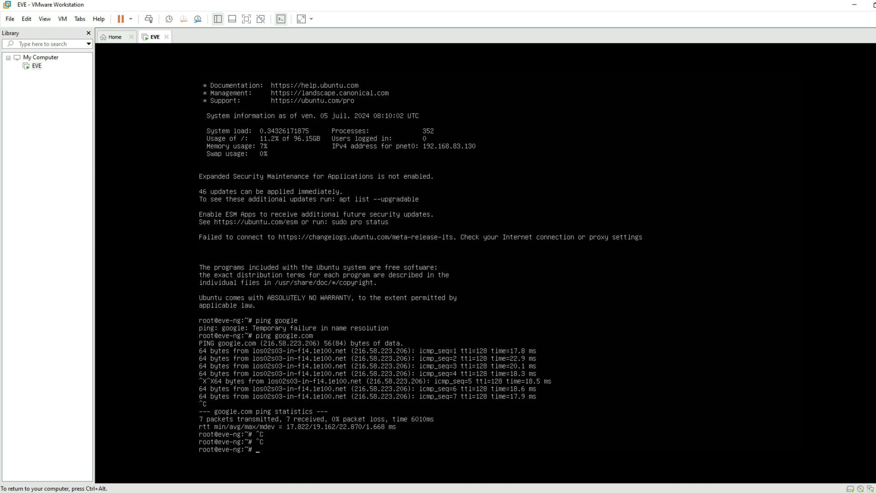
{"action": "mouse_move", "coordinate": [287, 492]}
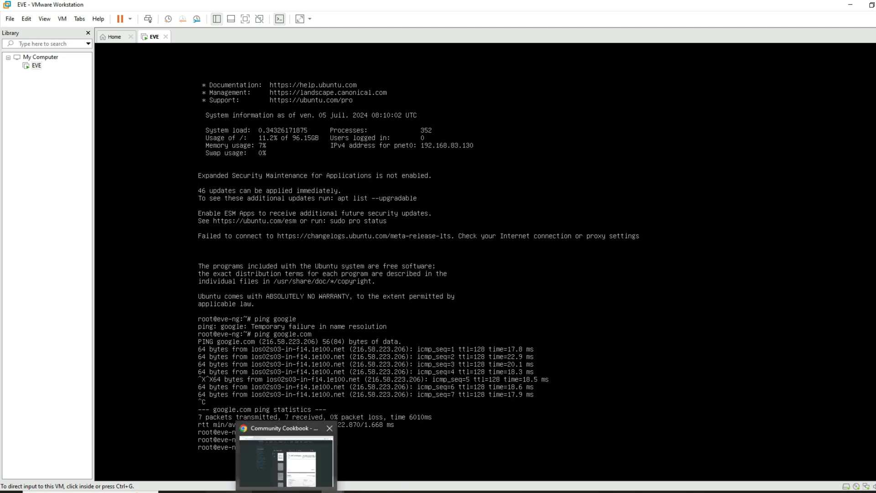
Step: Load 192.168.83.130 in a new Chrome tab
{"action": "left_click", "coordinate": [286, 461]}
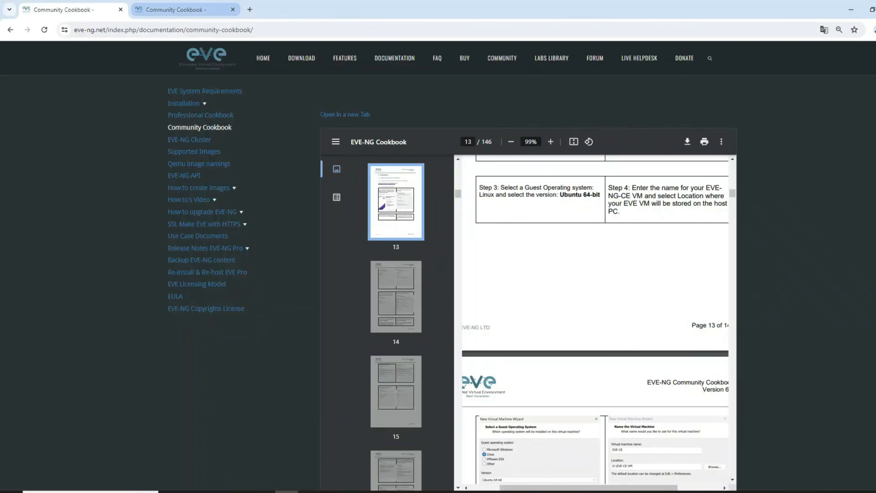
{"action": "key", "text": "ctrl+t"}
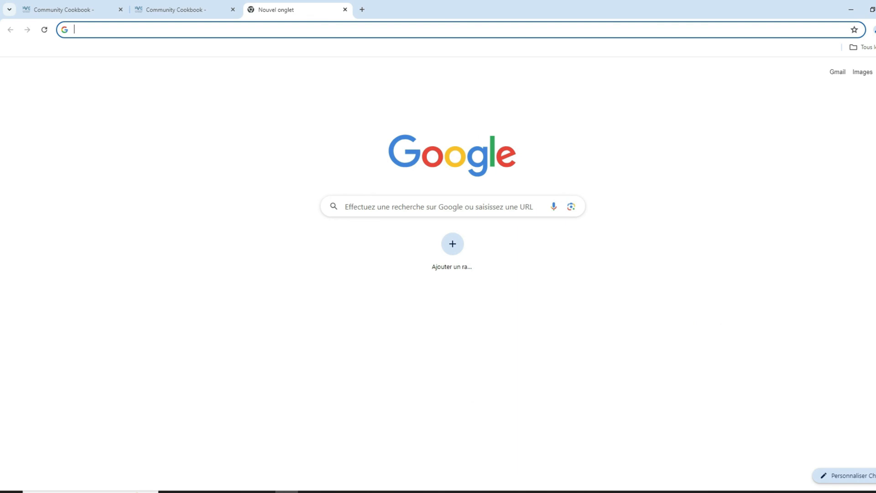
{"action": "type", "text": "192."}
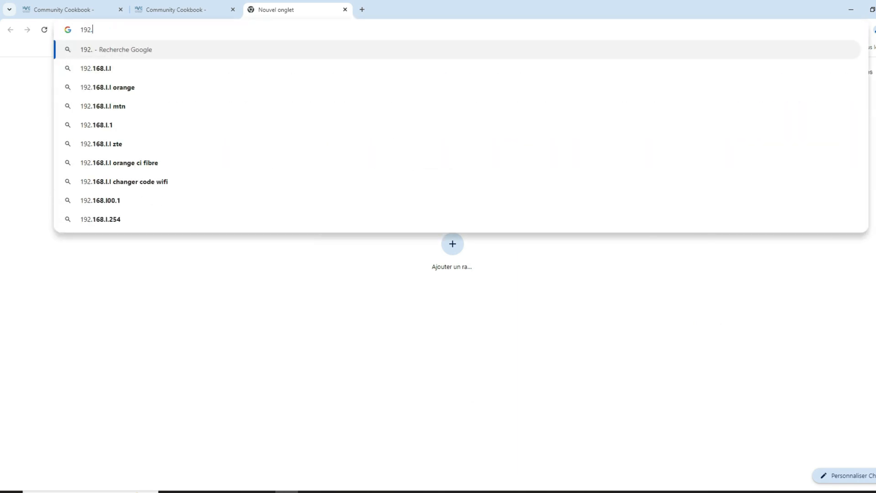
{"action": "type", "text": "168."}
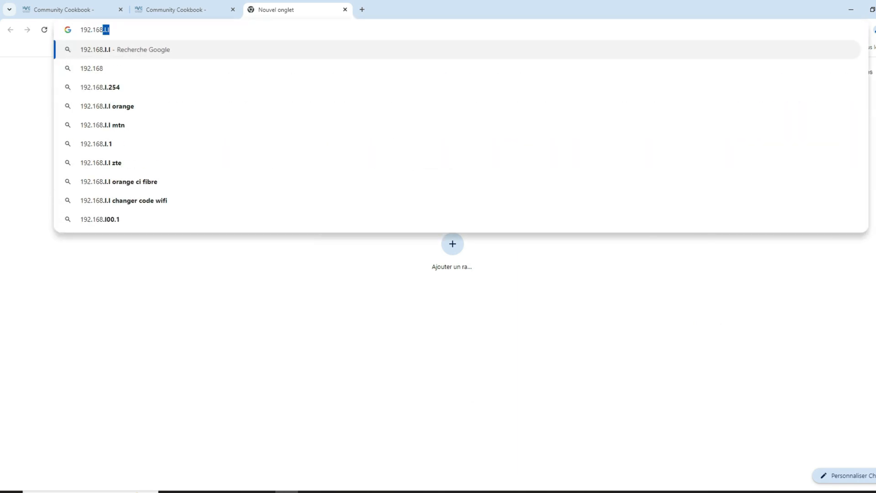
{"action": "type", "text": "8"}
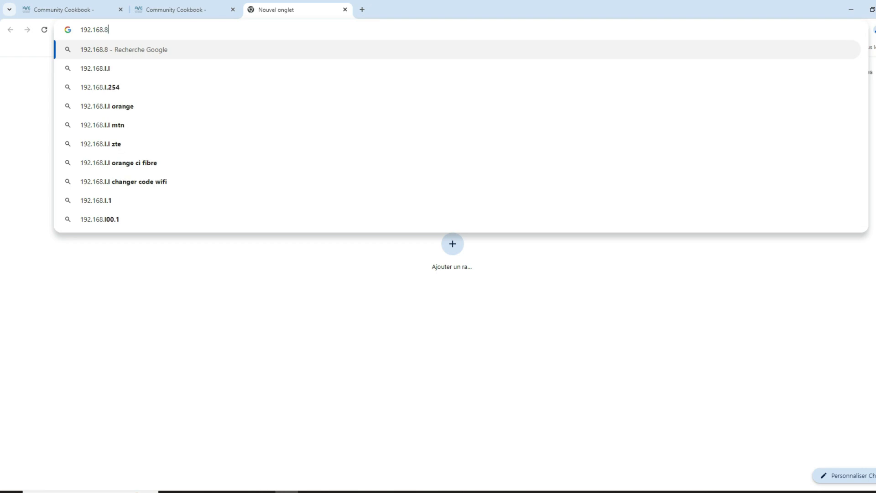
{"action": "type", "text": "3.130"}
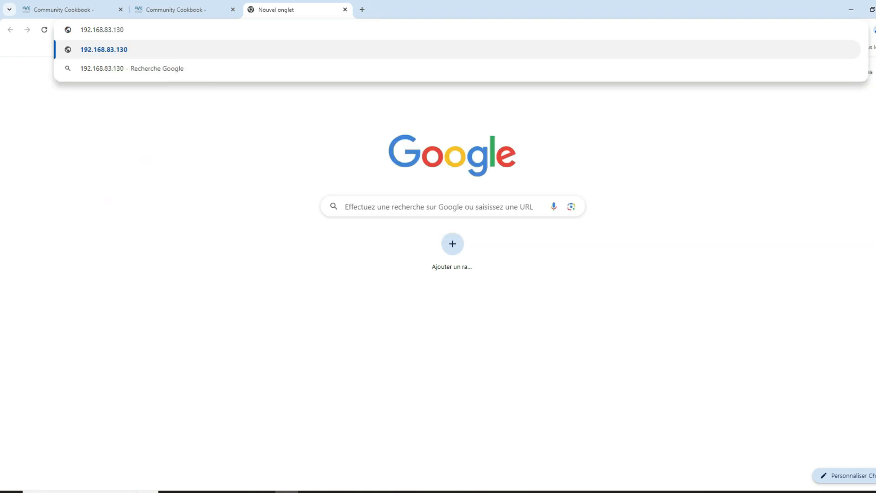
{"action": "key", "text": "Return"}
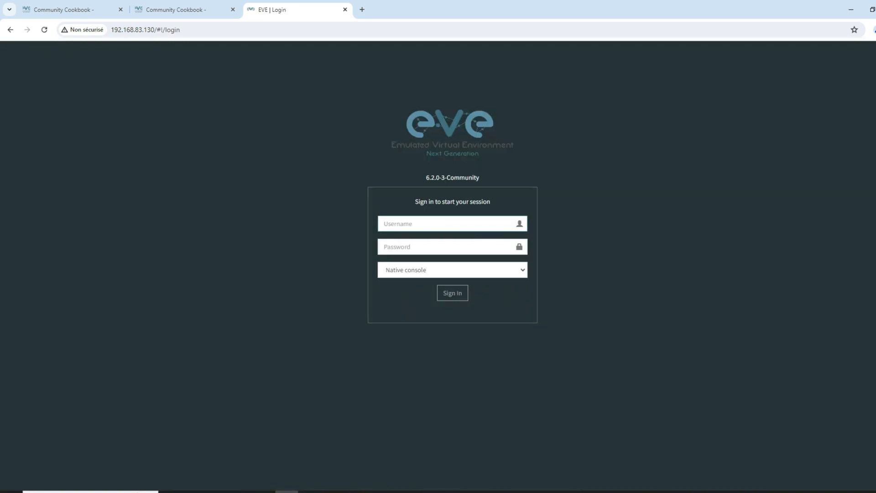
Step: Enter admin as the username on the EVE-NG login page
{"action": "type", "text": "0D"}
{"action": "key", "text": "BackSpace"}
{"action": "key", "text": "BackSpace"}
{"action": "type", "text": "qdmin"}
{"action": "left_click", "coordinate": [386, 224]}
{"action": "key", "text": "BackSpace"}
{"action": "type", "text": "a"}
Step: Enter the account password, sign in, and decline Chrome's offer to save it
{"action": "key", "text": "Tab"}
{"action": "type", "text": "ev"}
{"action": "key", "text": "BackSpace"}
{"action": "type", "text": "eve"}
{"action": "key", "text": "Return"}
{"action": "left_click", "coordinate": [850, 53]}
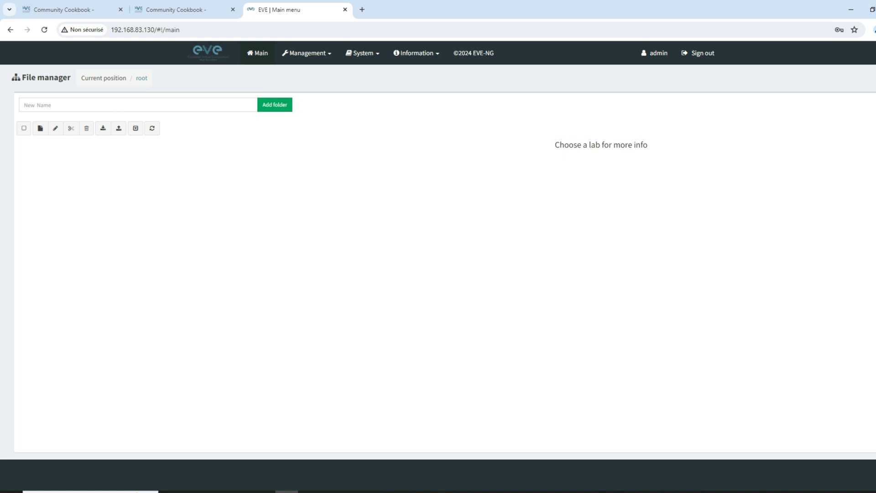
Step: Add a folder named LAB at the root of the File manager
{"action": "left_click", "coordinate": [123, 105]}
{"action": "type", "text": "lqb"}
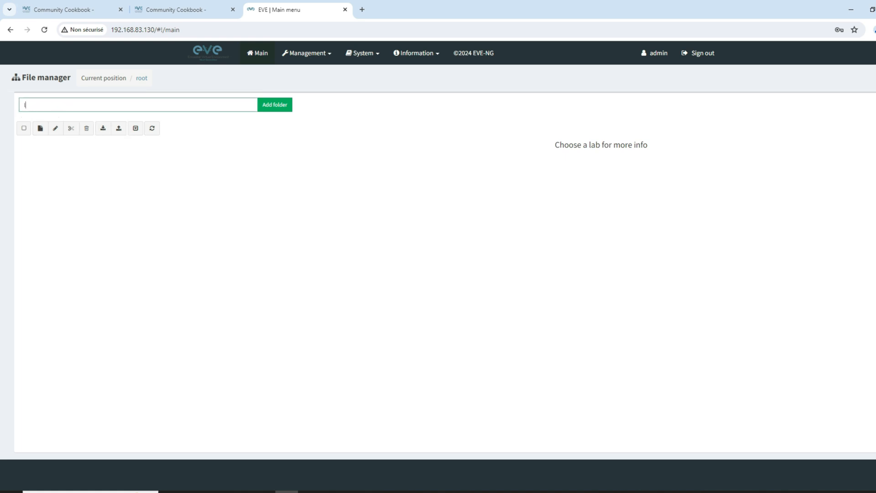
{"action": "key", "text": "BackSpace"}
{"action": "key", "text": "BackSpace"}
{"action": "key", "text": "BackSpace"}
{"action": "type", "text": "LQB"}
{"action": "key", "text": "BackSpace"}
{"action": "type", "text": "N"}
{"action": "key", "text": "BackSpace"}
{"action": "type", "text": "B"}
{"action": "key", "text": "Return"}
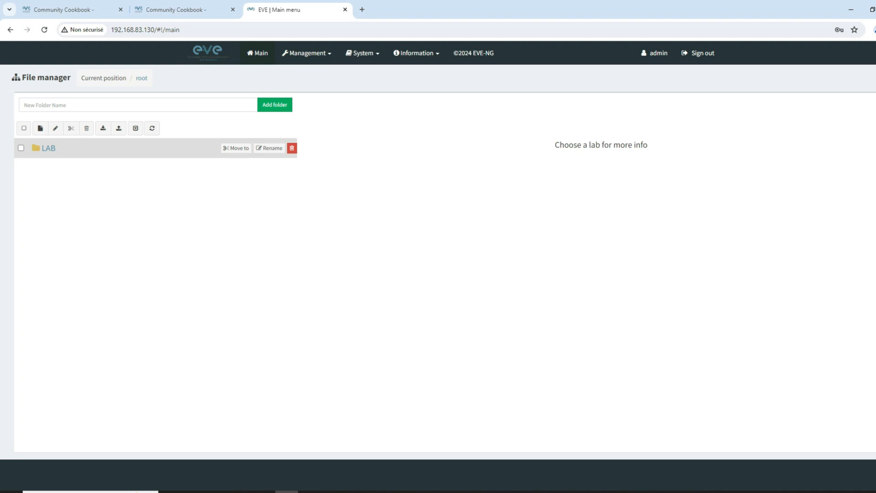
Step: Add a new lab named LAB EVE and save it to reach its topology canvas
{"action": "left_click", "coordinate": [41, 128]}
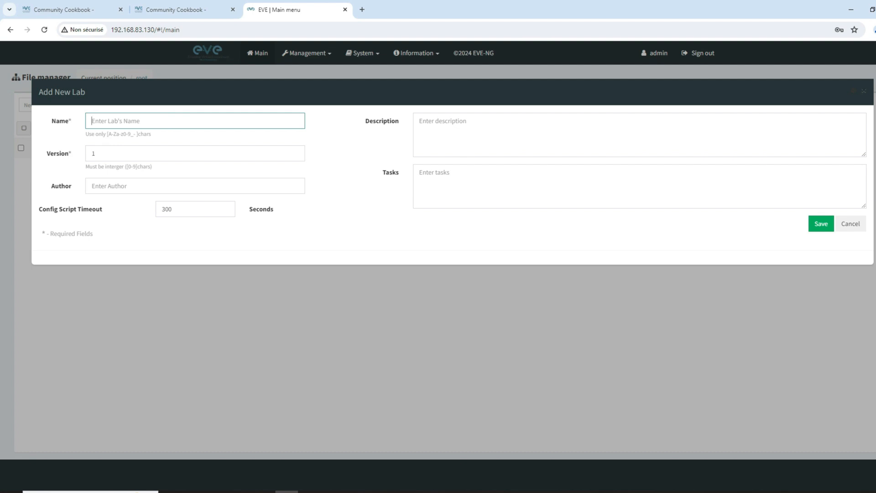
{"action": "type", "text": "LAB EVE"}
{"action": "key", "text": "Return"}
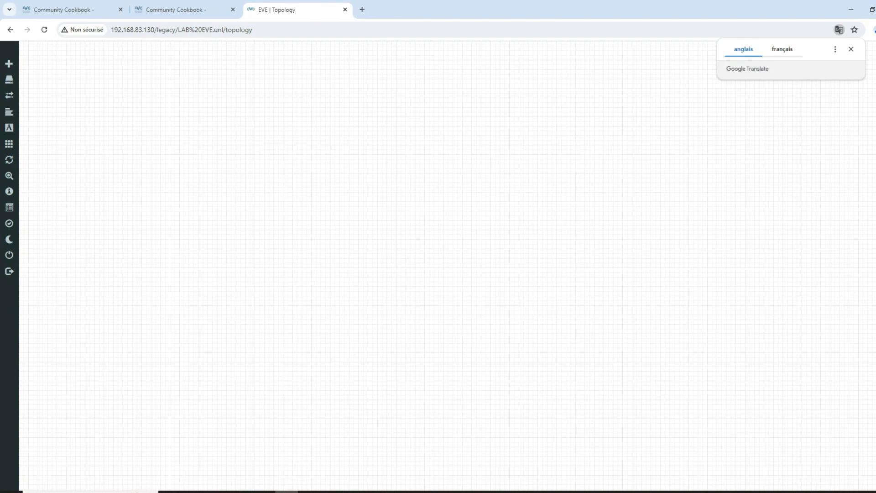
{"action": "mouse_move", "coordinate": [9, 96]}
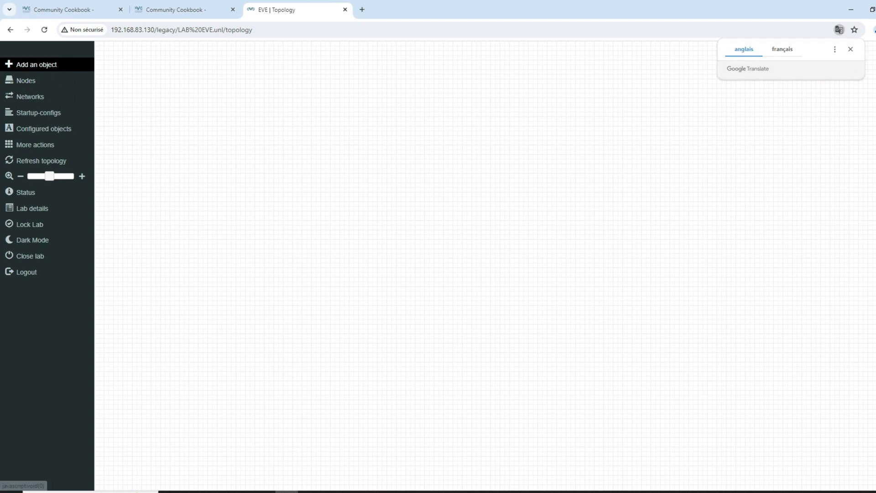
Step: Start adding a new node and pick the Virtual PC (VPCS) template
{"action": "left_click", "coordinate": [28, 65]}
{"action": "left_click", "coordinate": [59, 78]}
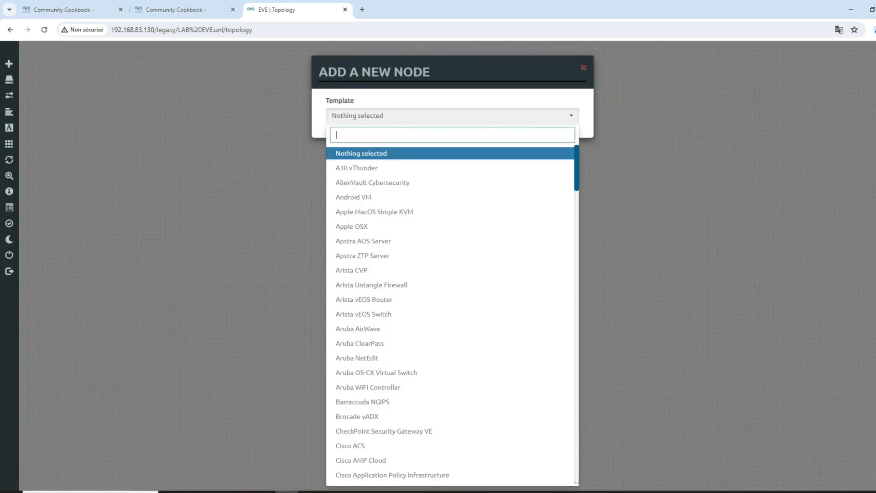
{"action": "scroll", "coordinate": [452, 273], "scroll_direction": "down", "scroll_amount": 15}
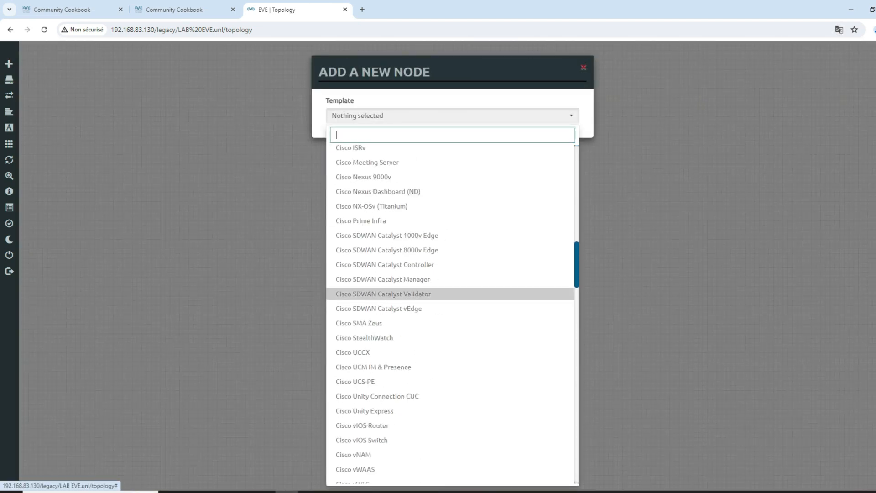
{"action": "scroll", "coordinate": [451, 310], "scroll_direction": "down", "scroll_amount": 20}
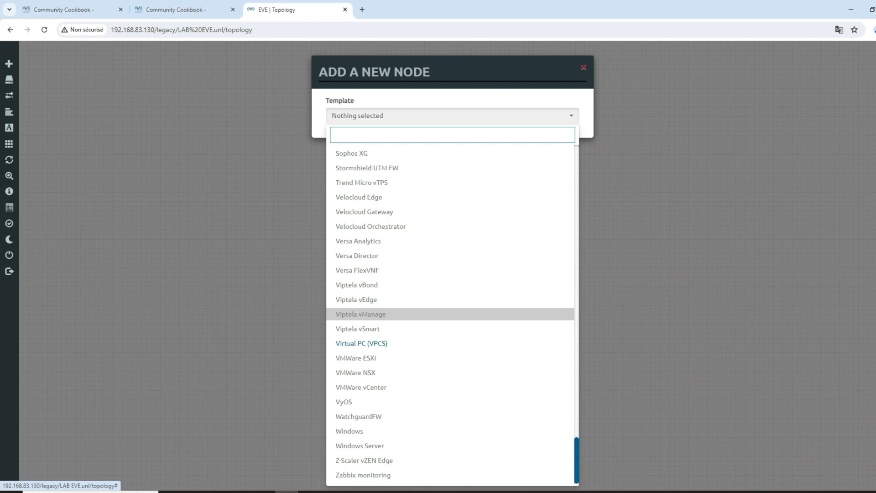
{"action": "scroll", "coordinate": [451, 328], "scroll_direction": "up", "scroll_amount": 20}
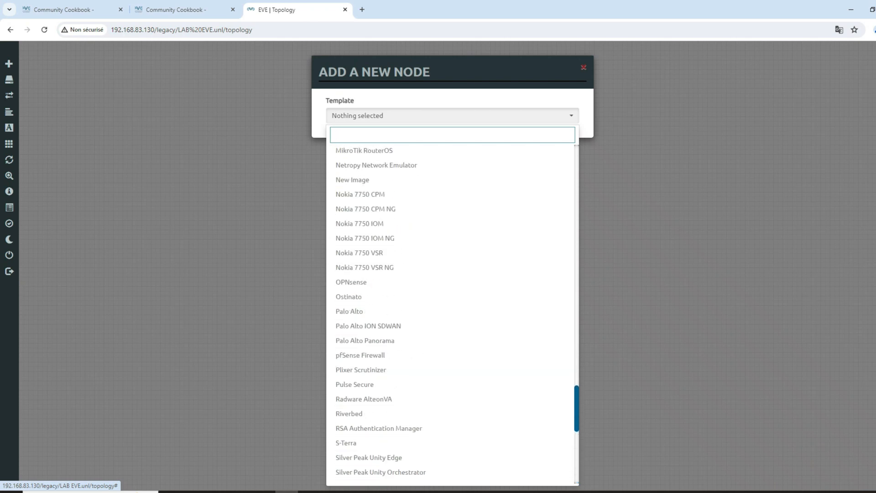
{"action": "scroll", "coordinate": [452, 328], "scroll_direction": "up", "scroll_amount": 15}
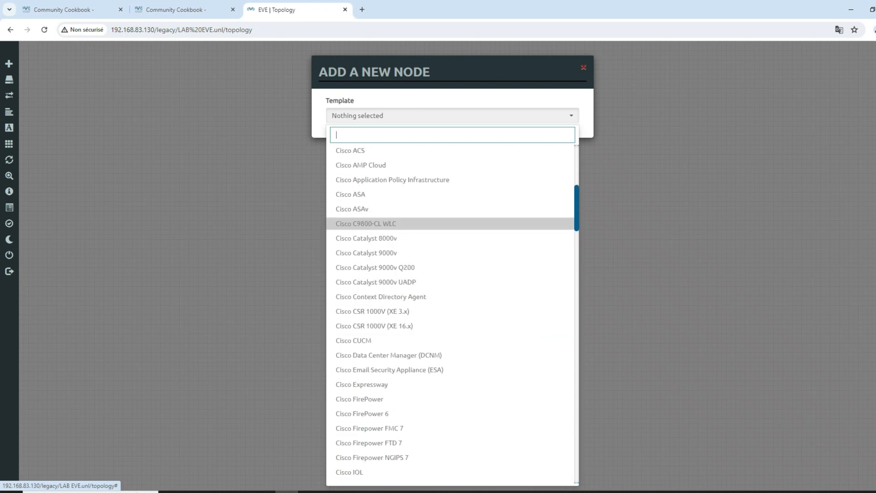
{"action": "scroll", "coordinate": [451, 183], "scroll_direction": "down", "scroll_amount": 1}
{"action": "scroll", "coordinate": [452, 183], "scroll_direction": "down", "scroll_amount": 20}
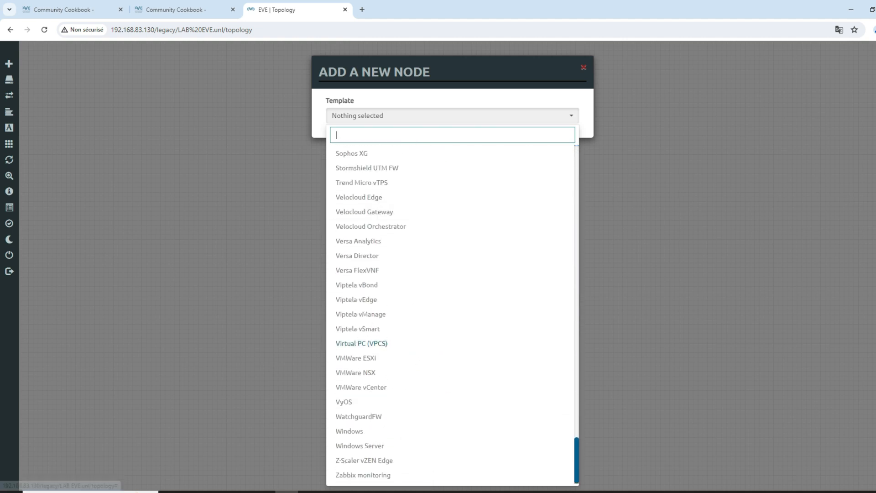
{"action": "left_click", "coordinate": [361, 343]}
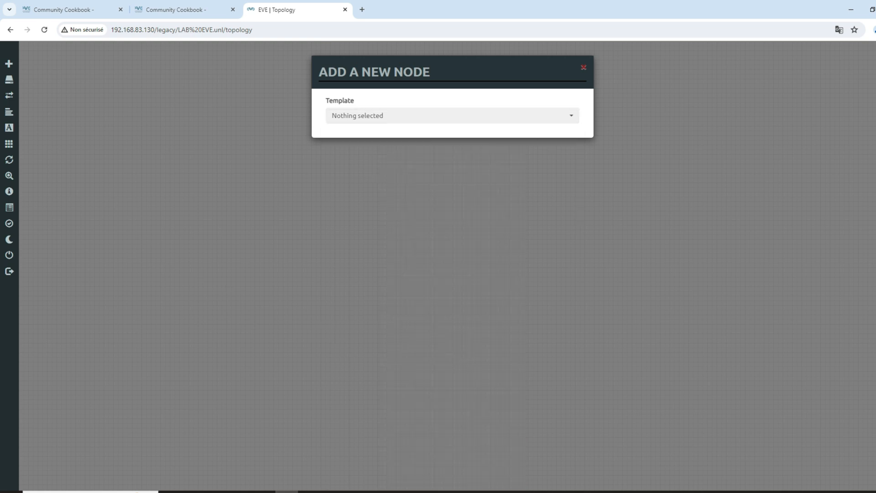
Step: Save the Virtual PC (VPCS) node named VPC and place it left of the canvas centre
{"action": "left_click", "coordinate": [452, 116]}
{"action": "scroll", "coordinate": [450, 393], "scroll_direction": "down", "scroll_amount": 12}
{"action": "scroll", "coordinate": [451, 346], "scroll_direction": "down", "scroll_amount": 19}
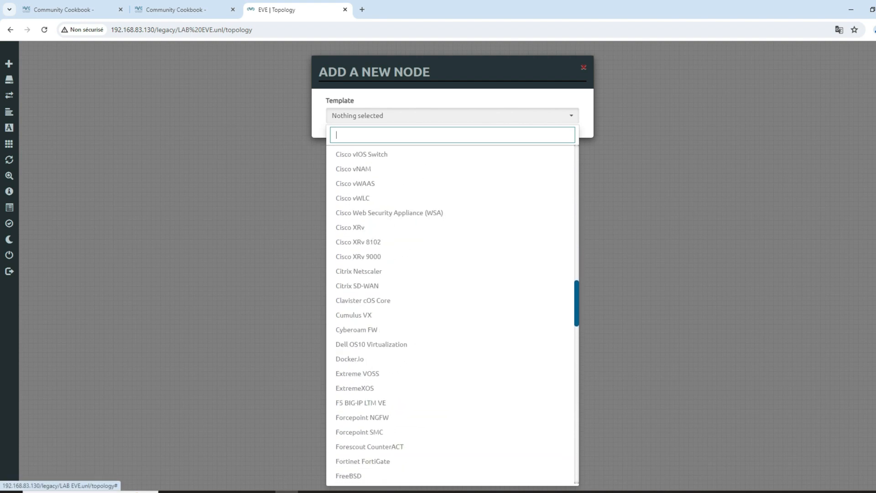
{"action": "scroll", "coordinate": [450, 346], "scroll_direction": "down", "scroll_amount": 12}
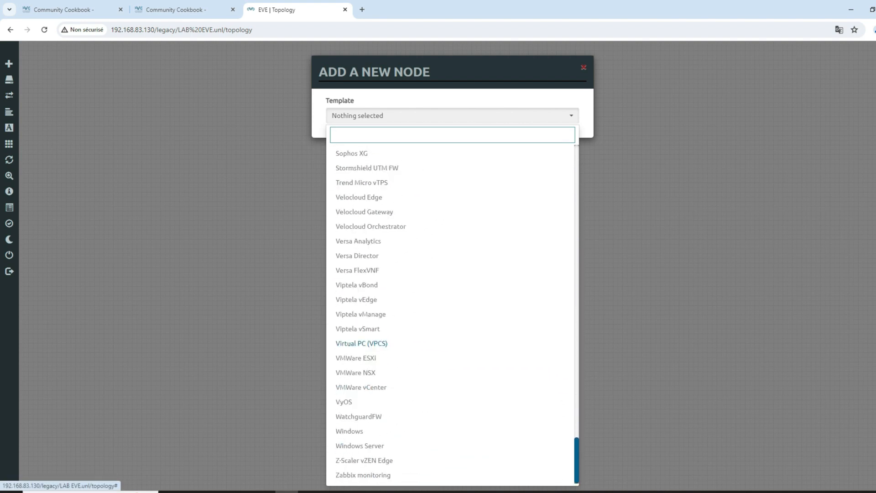
{"action": "left_click", "coordinate": [450, 343]}
{"action": "left_click", "coordinate": [405, 355]}
{"action": "left_click_drag", "start_coordinate": [41, 48], "coordinate": [225, 244]}
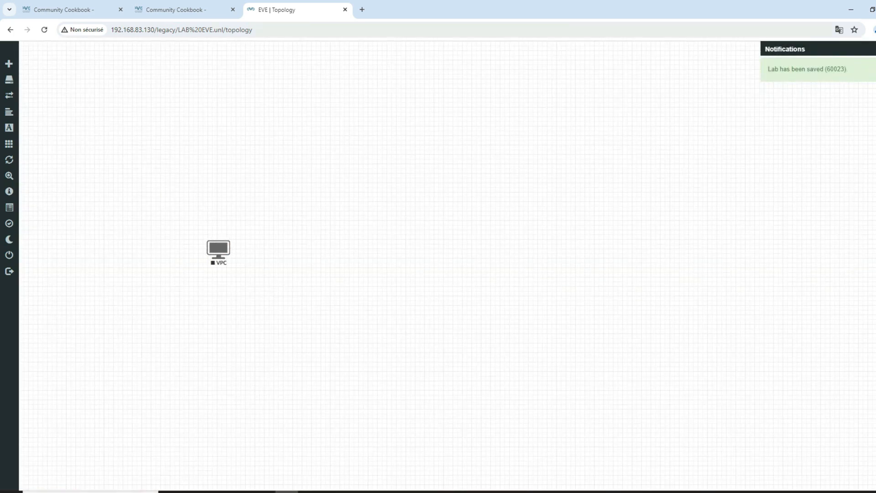
{"action": "left_click", "coordinate": [183, 9]}
Step: Scroll the Cookbook to page 134 and follow its WinSCP download link to the new tab
{"action": "scroll", "coordinate": [595, 320], "scroll_direction": "down", "scroll_amount": 20}
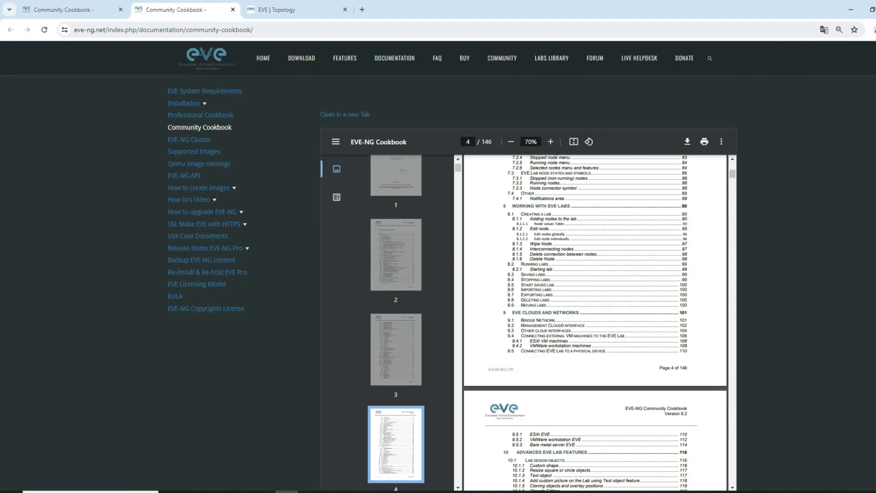
{"action": "left_click_drag", "start_coordinate": [733, 182], "coordinate": [732, 426]}
{"action": "scroll", "coordinate": [595, 320], "scroll_direction": "down", "scroll_amount": 20}
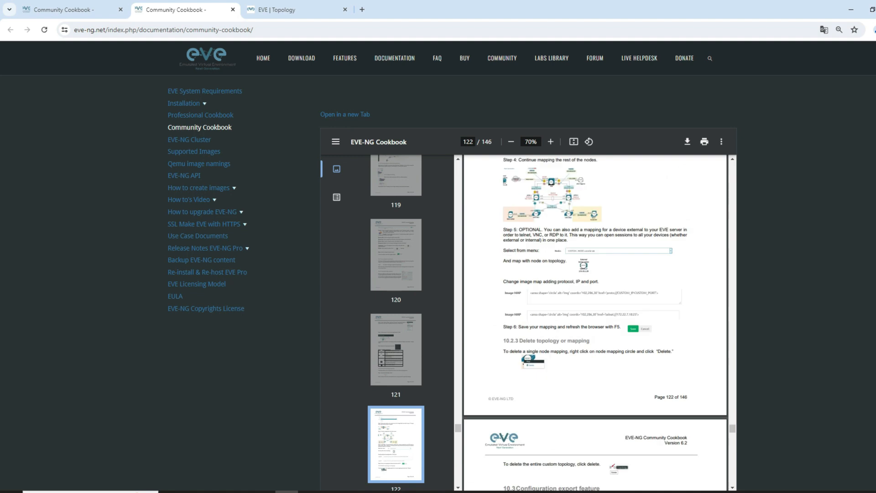
{"action": "scroll", "coordinate": [595, 319], "scroll_direction": "down", "scroll_amount": 20}
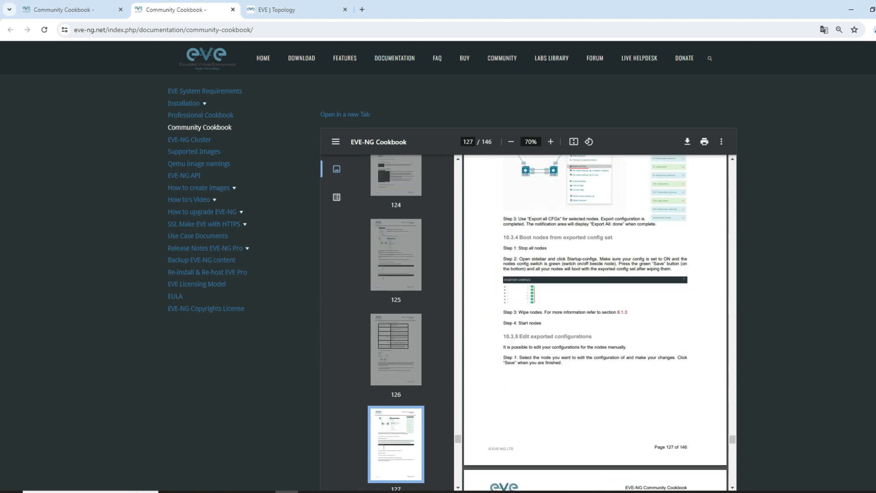
{"action": "scroll", "coordinate": [595, 319], "scroll_direction": "down", "scroll_amount": 4}
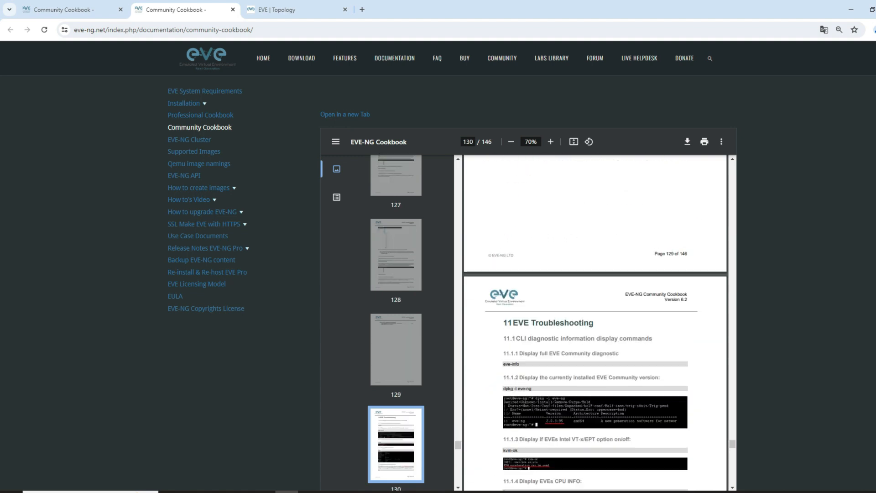
{"action": "scroll", "coordinate": [595, 319], "scroll_direction": "down", "scroll_amount": 20}
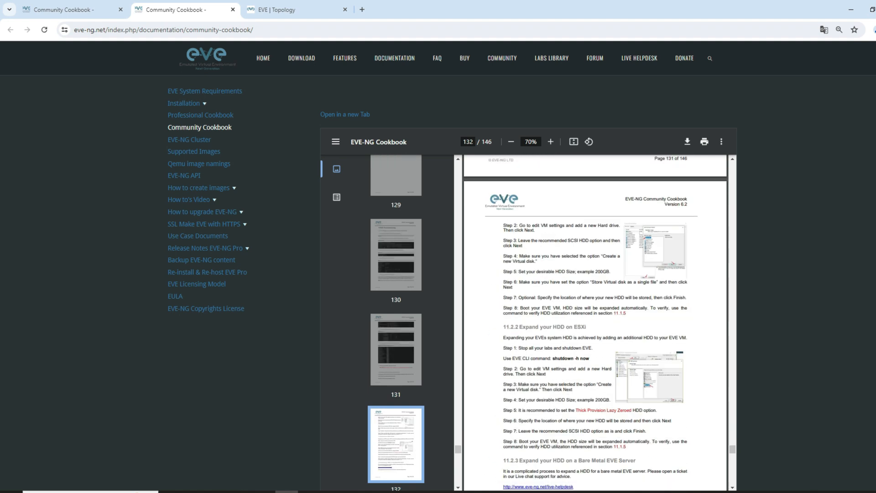
{"action": "scroll", "coordinate": [595, 319], "scroll_direction": "down", "scroll_amount": 8}
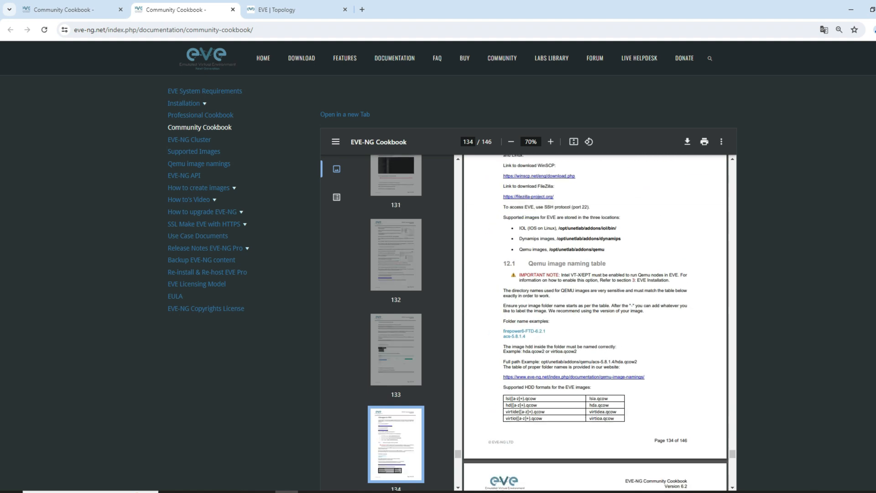
{"action": "scroll", "coordinate": [595, 319], "scroll_direction": "up", "scroll_amount": 1}
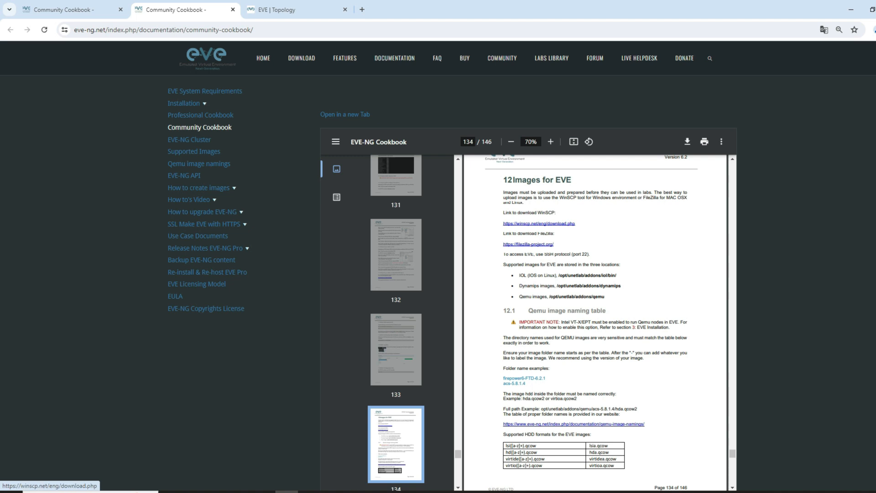
{"action": "left_click", "coordinate": [539, 223]}
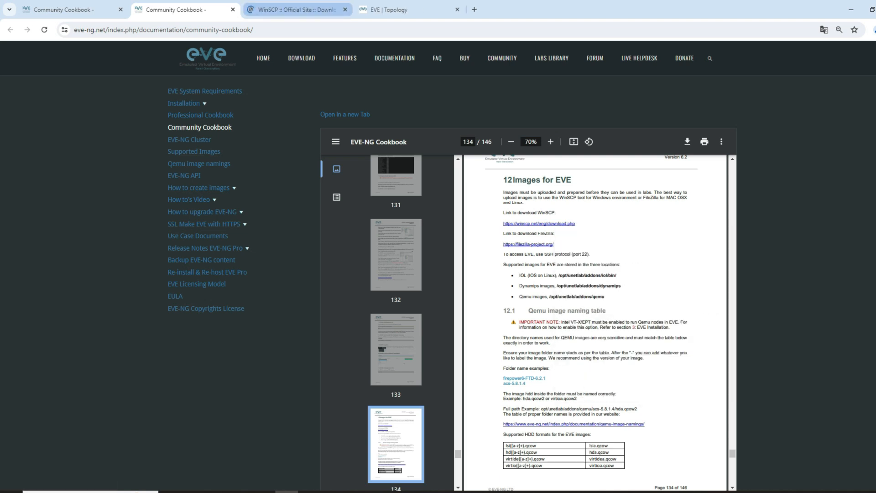
{"action": "left_click", "coordinate": [297, 9]}
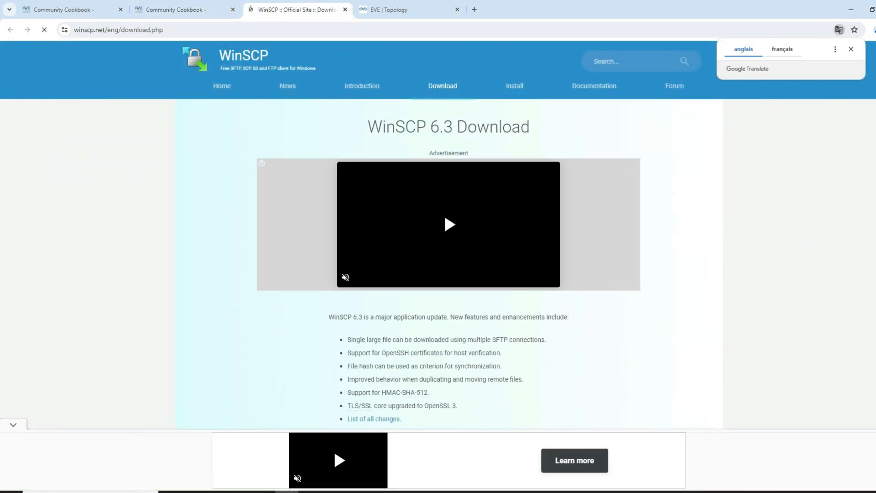
Step: Run the EVE-NG-Win-Client-Pack-2.0 installer from the Downloads folder and pass its welcome page
{"action": "key", "text": "super+e"}
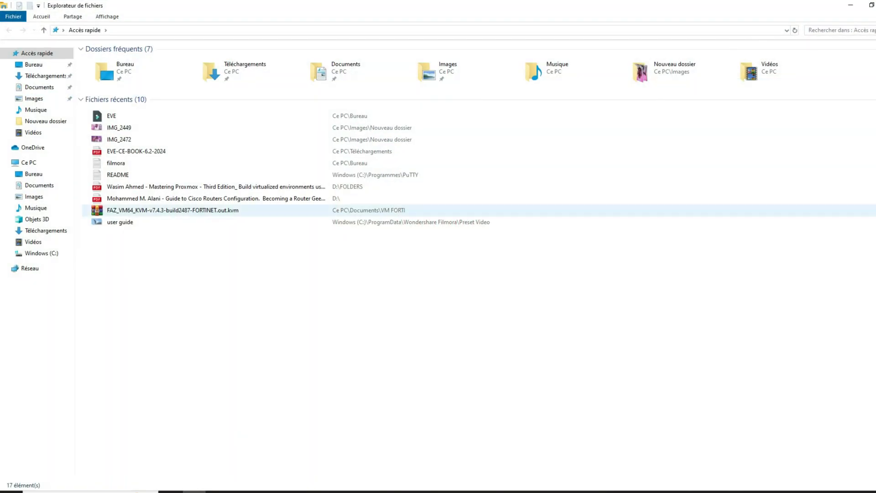
{"action": "left_click", "coordinate": [46, 75]}
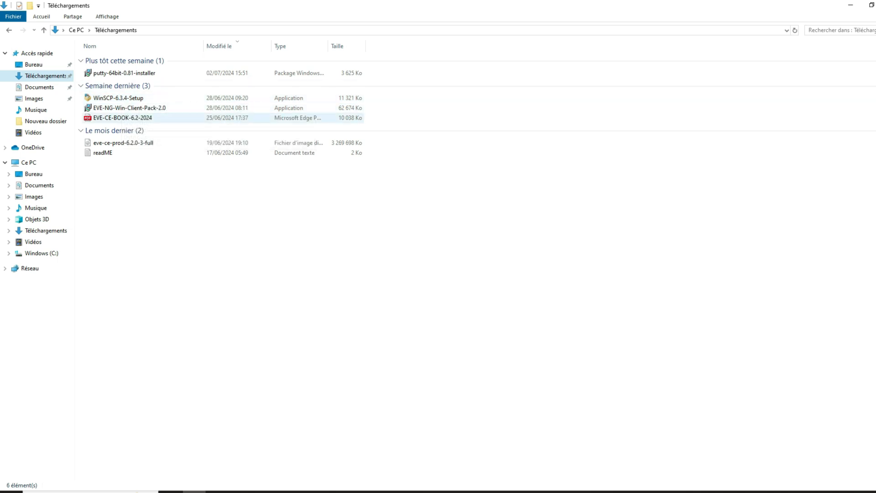
{"action": "left_click", "coordinate": [129, 107]}
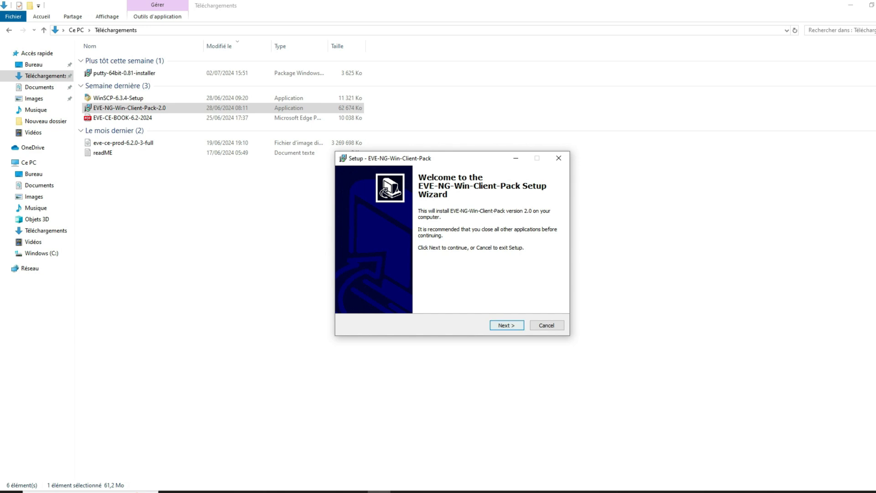
{"action": "key", "text": "Return"}
{"action": "key", "text": "Return"}
{"action": "key", "text": "Return"}
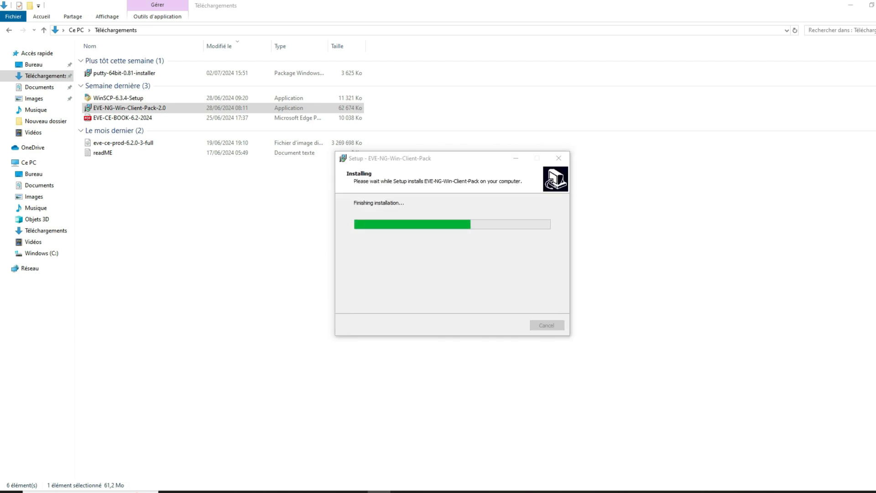
Step: Accept the UltraVNC licence and install it with default language, components and tasks
{"action": "key", "text": "Return"}
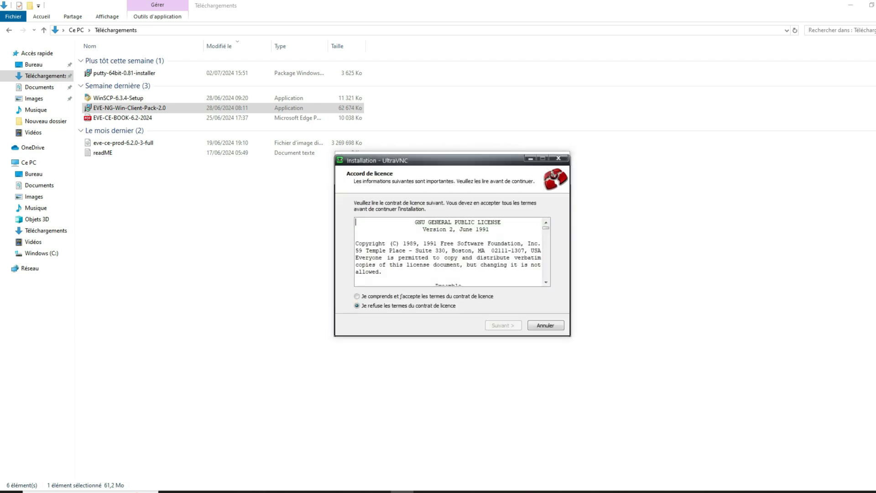
{"action": "key", "text": "alt+a"}
{"action": "key", "text": "Return"}
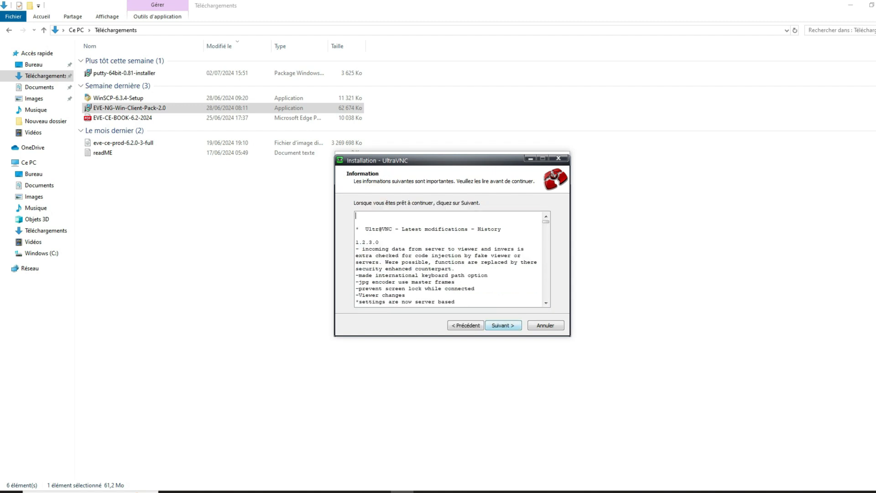
{"action": "key", "text": "Return"}
{"action": "key", "text": "Return"}
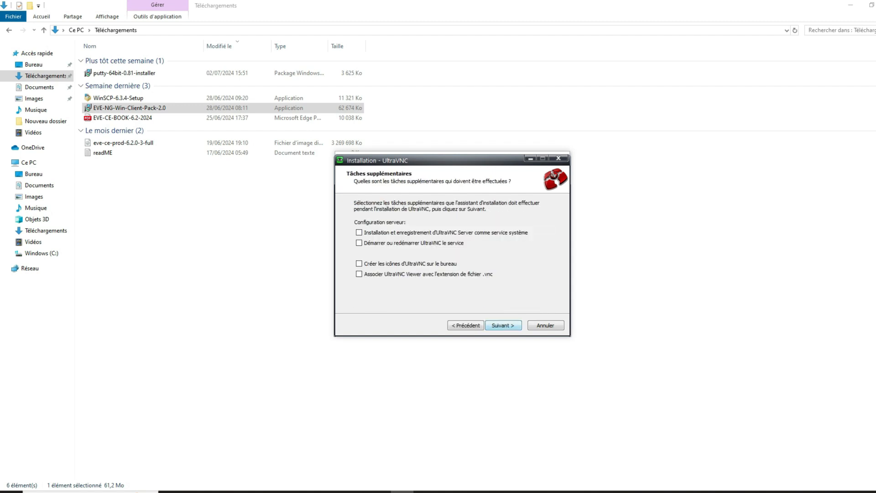
{"action": "key", "text": "Return"}
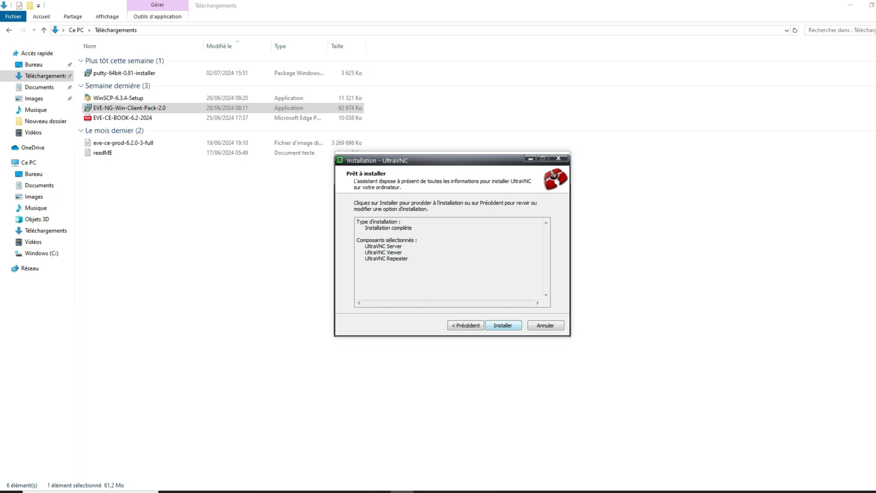
{"action": "key", "text": "Return"}
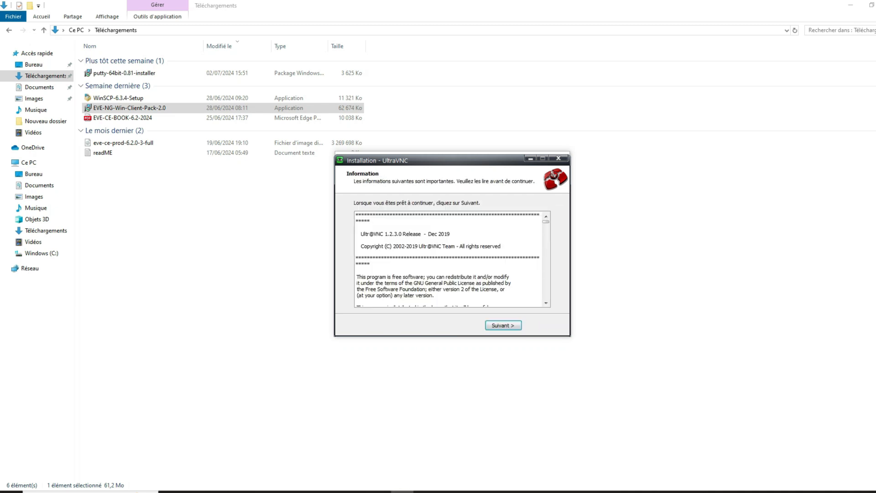
{"action": "key", "text": "Return"}
{"action": "key", "text": "Return"}
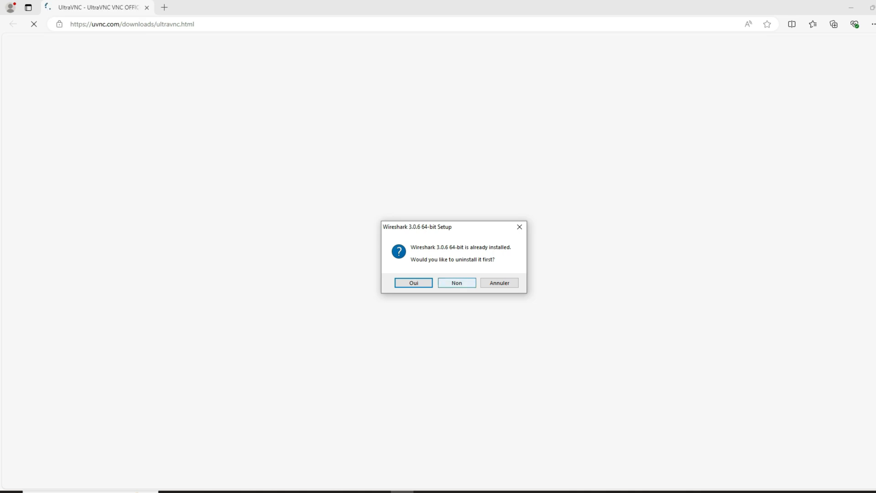
Step: Keep the existing Wireshark, then pass the Wireshark welcome page and accept its licence
{"action": "key", "text": "n"}
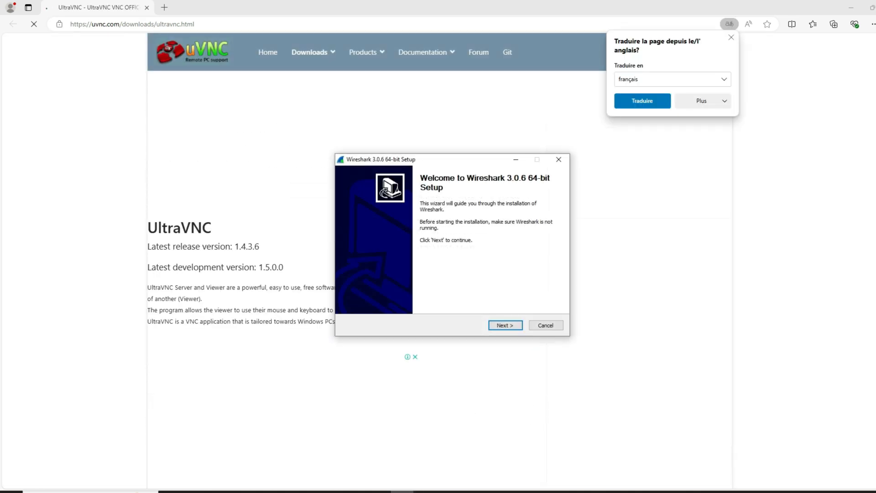
{"action": "key", "text": "Return"}
{"action": "key", "text": "Return"}
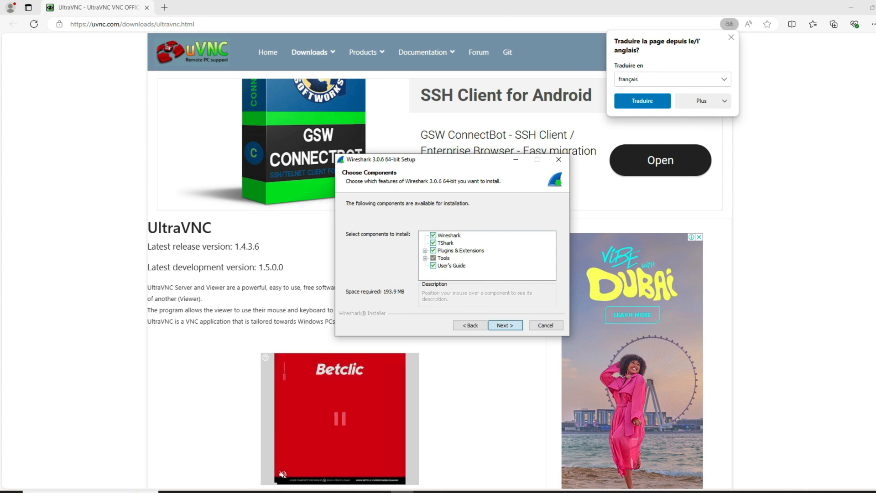
{"action": "key", "text": "Return"}
{"action": "key", "text": "Return"}
{"action": "key", "text": "Return"}
{"action": "key", "text": "Return"}
{"action": "key", "text": "Return"}
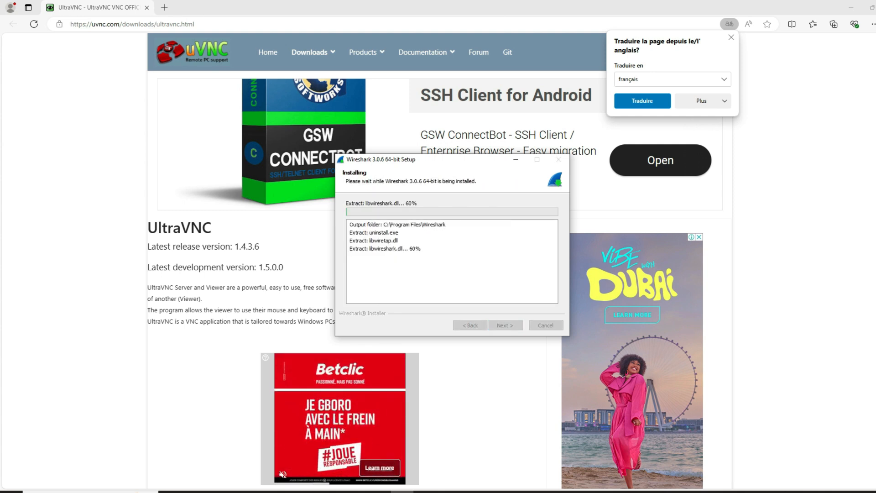
{"action": "left_click", "coordinate": [851, 7]}
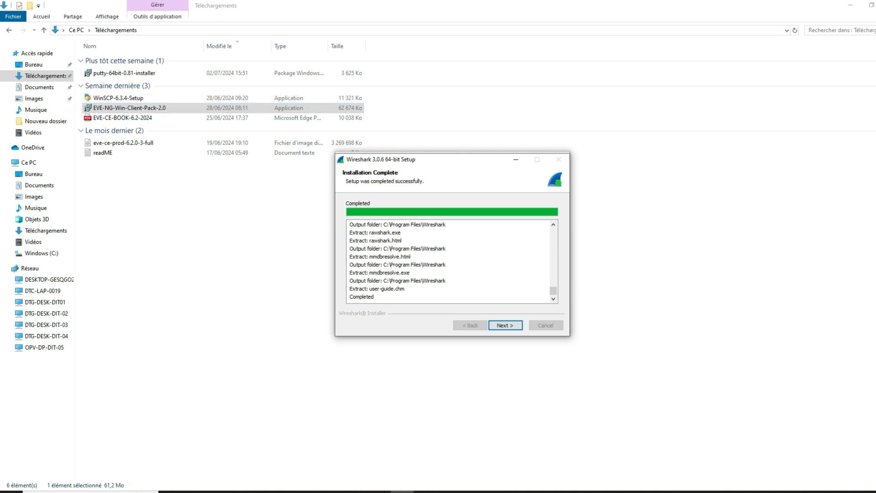
Step: Finish installing Wireshark 3.0.6 64-bit and close both the Wireshark and Client Pack wizards
{"action": "key", "text": "Return"}
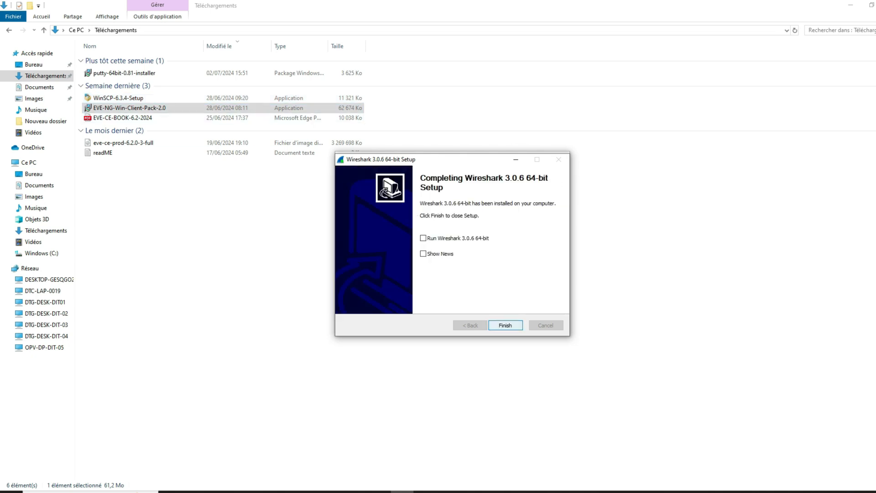
{"action": "key", "text": "Return"}
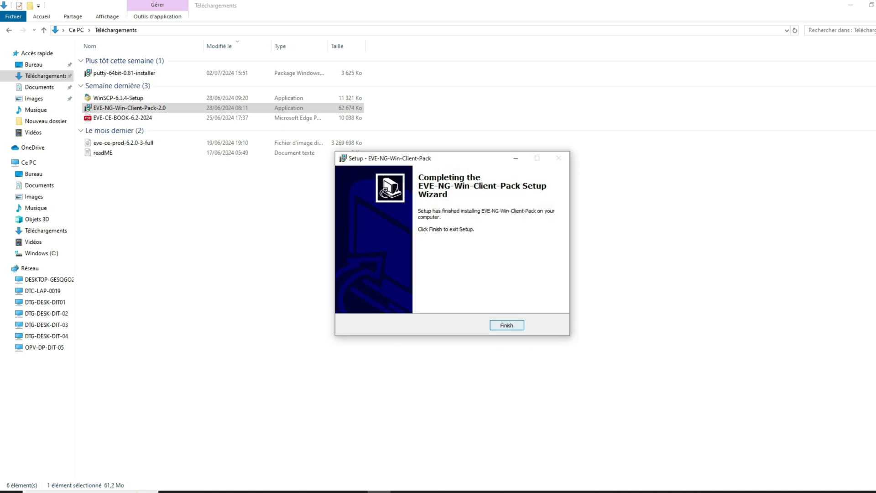
{"action": "key", "text": "Return"}
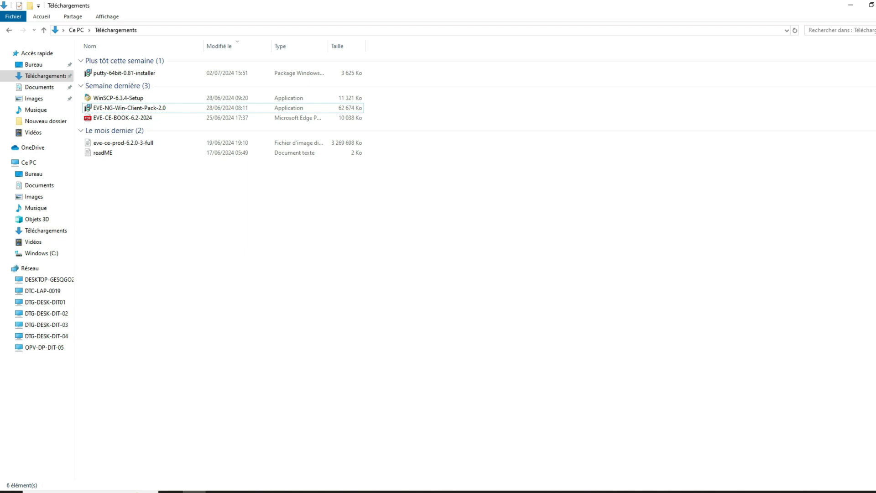
{"action": "mouse_move", "coordinate": [332, 492]}
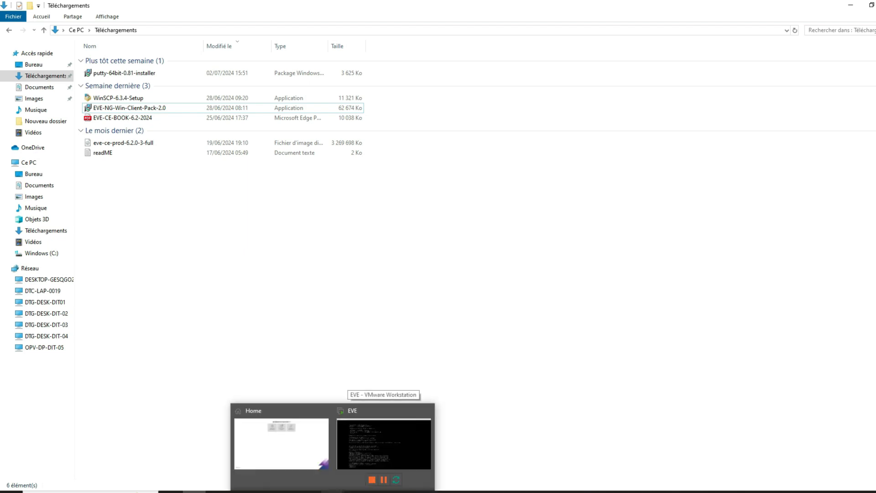